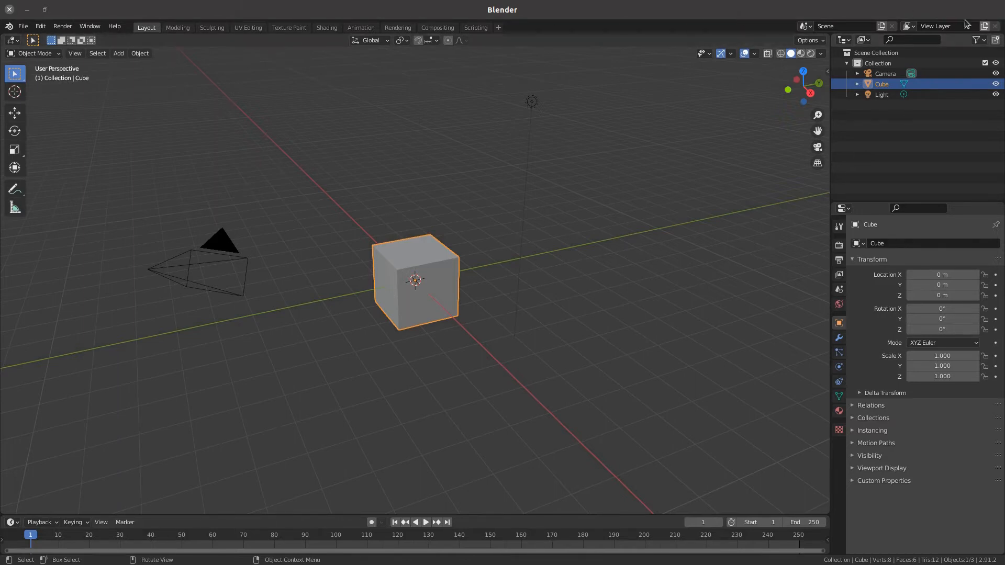
Step: View the list of available editor types for the 3D viewport area
click(14, 40)
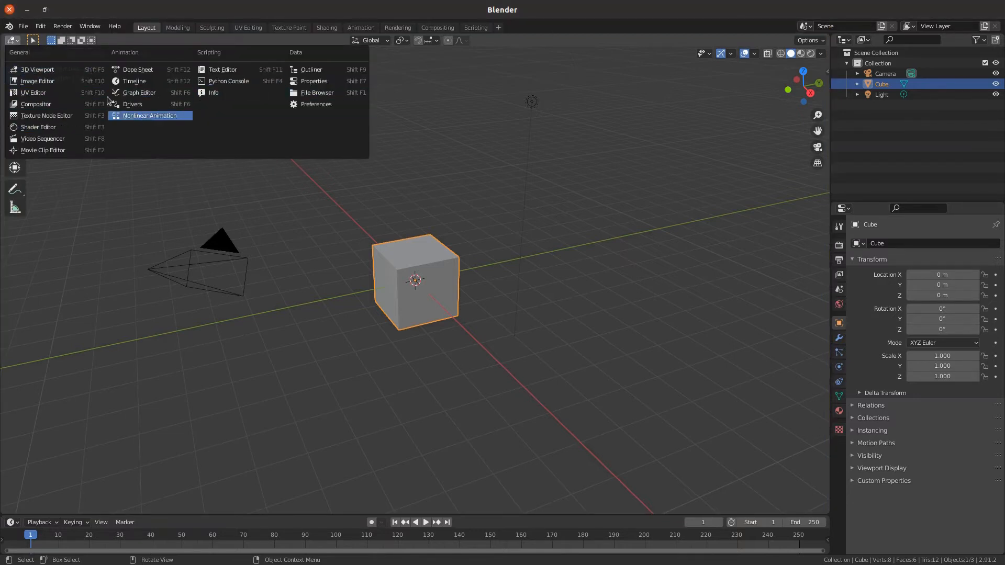
click(13, 42)
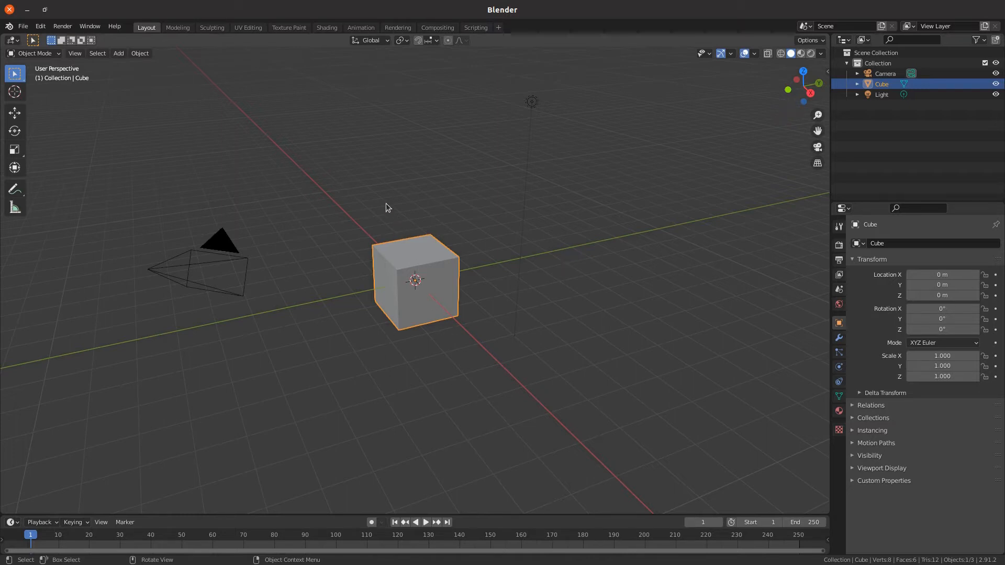
Step: Delete the default cube and add a Monkey mesh in its place
key(Delete)
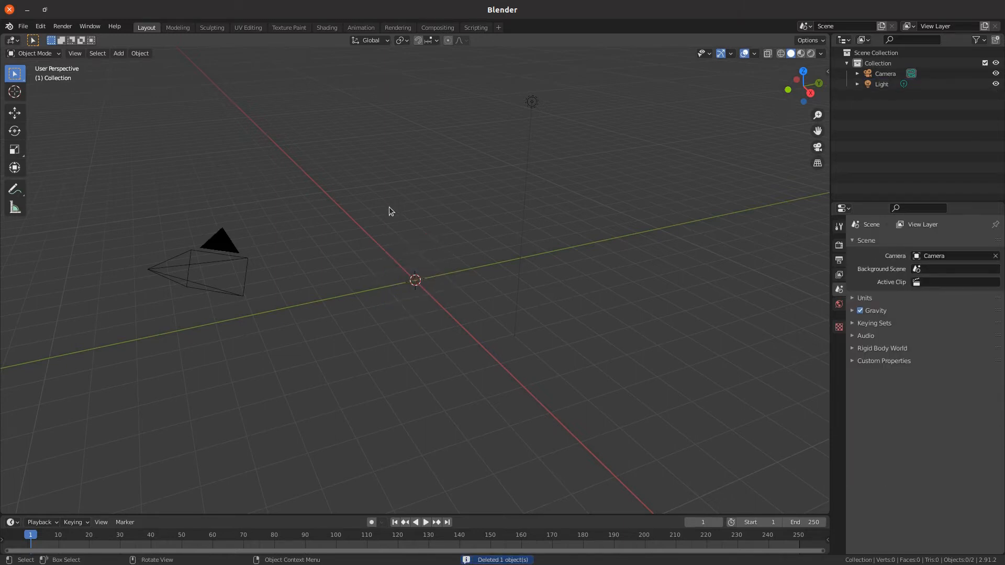
key(shift+a)
mouse_move(388, 208)
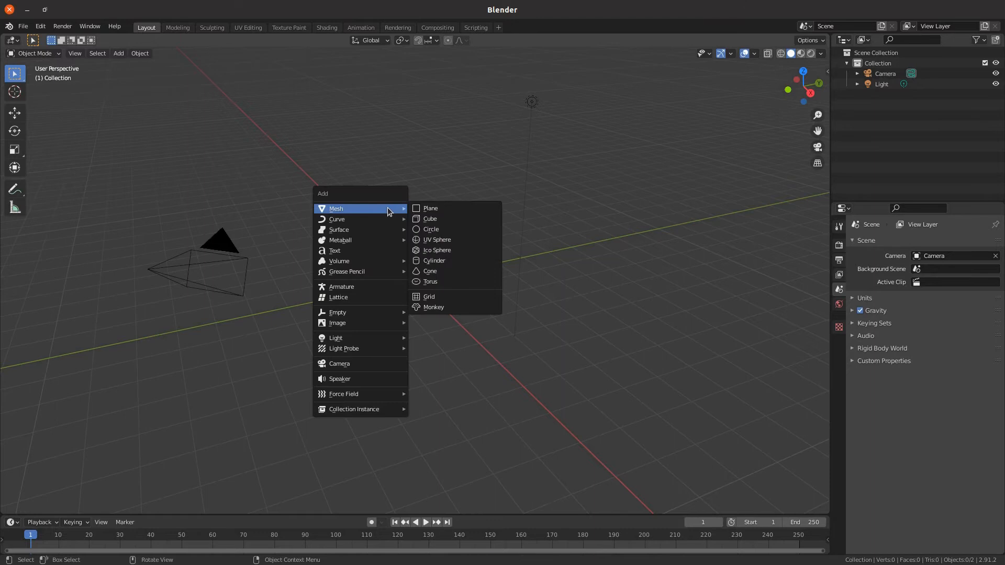
click(430, 308)
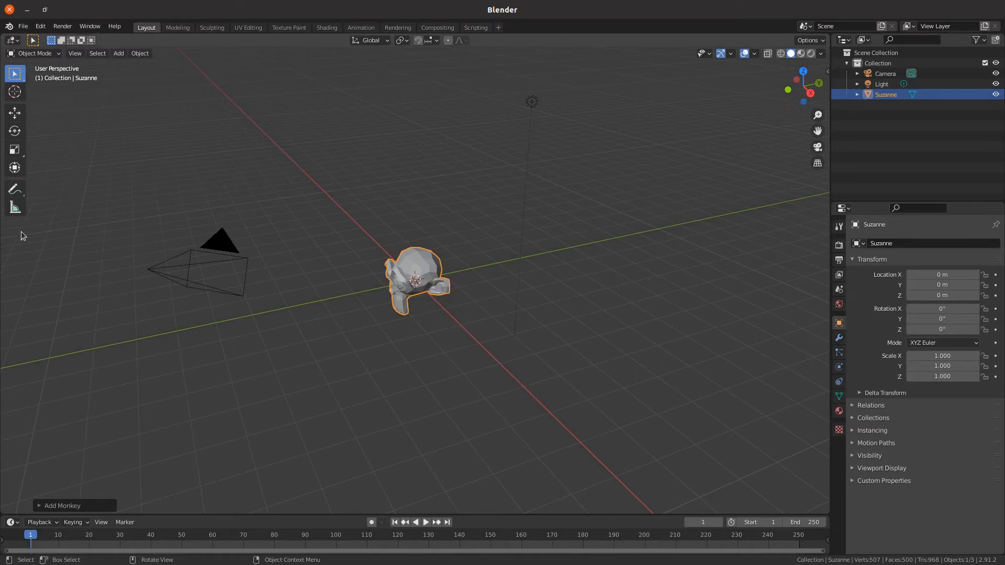
Step: Hide and restore the 3D viewport's toolbar twice
key(t)
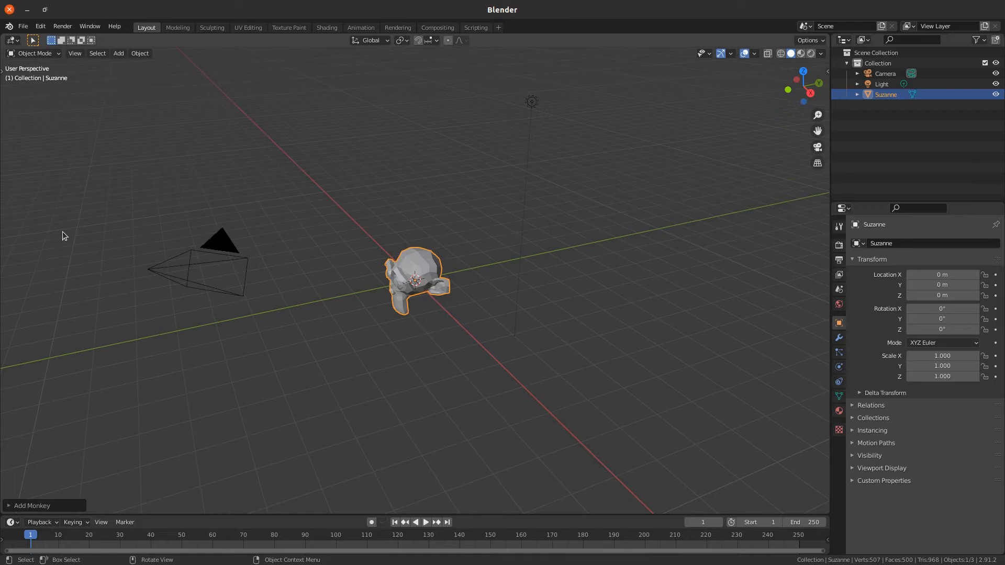
key(t)
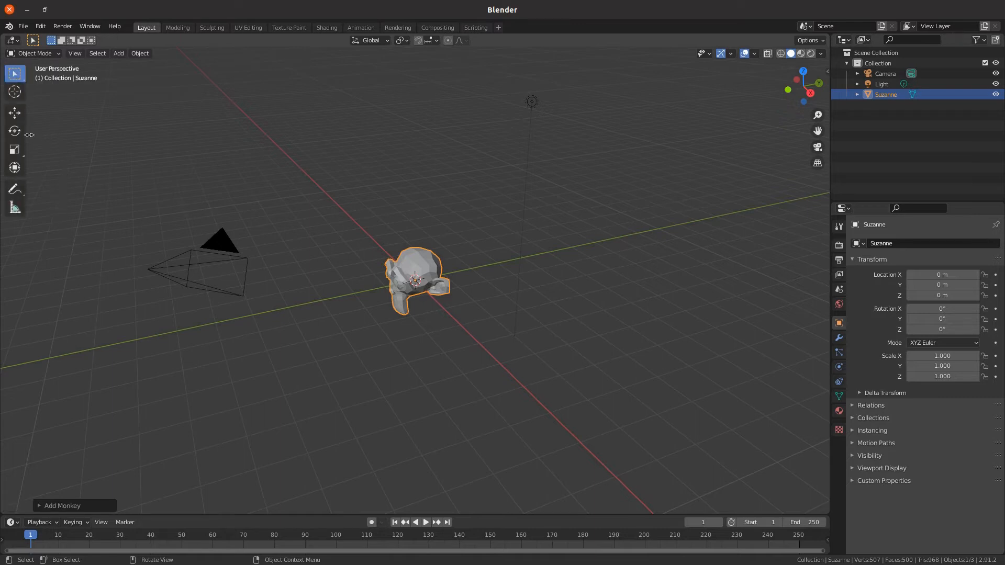
key(t)
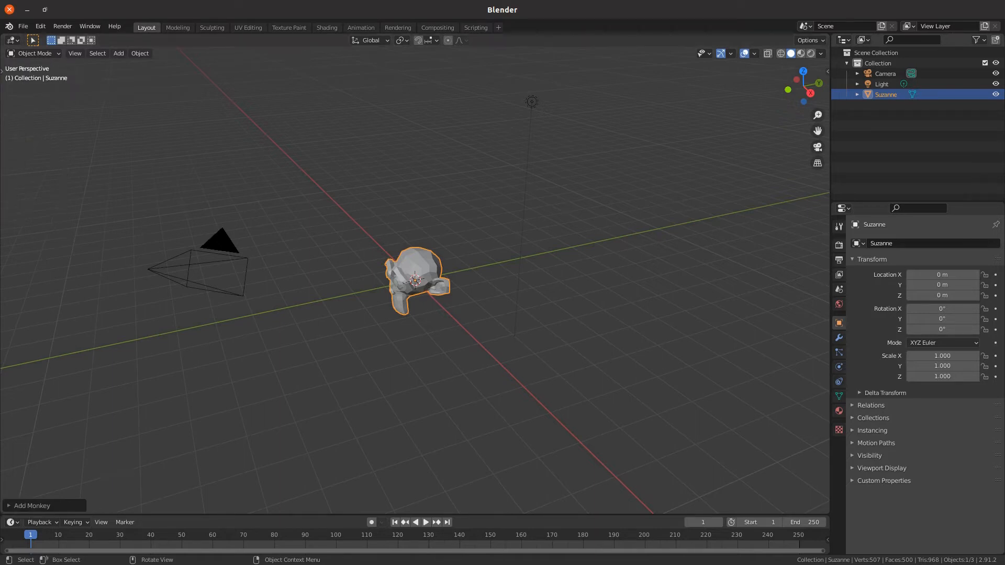
click(3, 73)
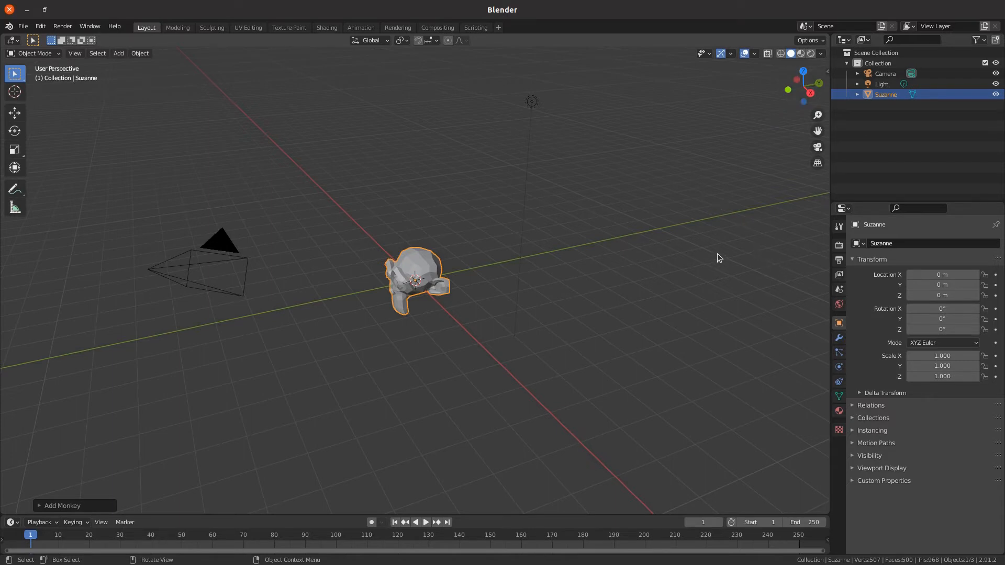
Step: Show and hide the 3D viewport's sidebar with the transform values several times, ending with it hidden
key(n)
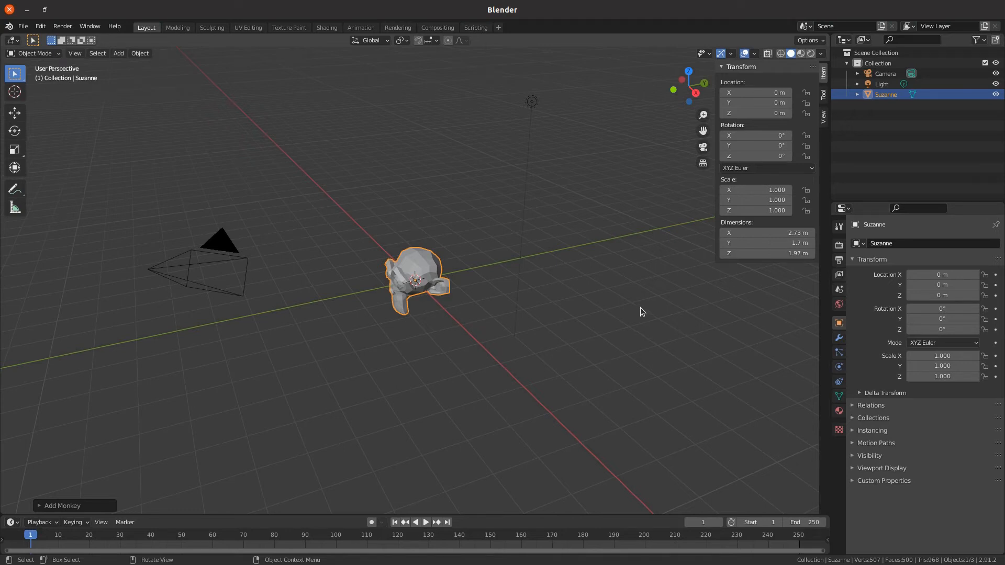
key(n)
key(n)
key(n)
key(n)
drag(716, 189, 832, 189)
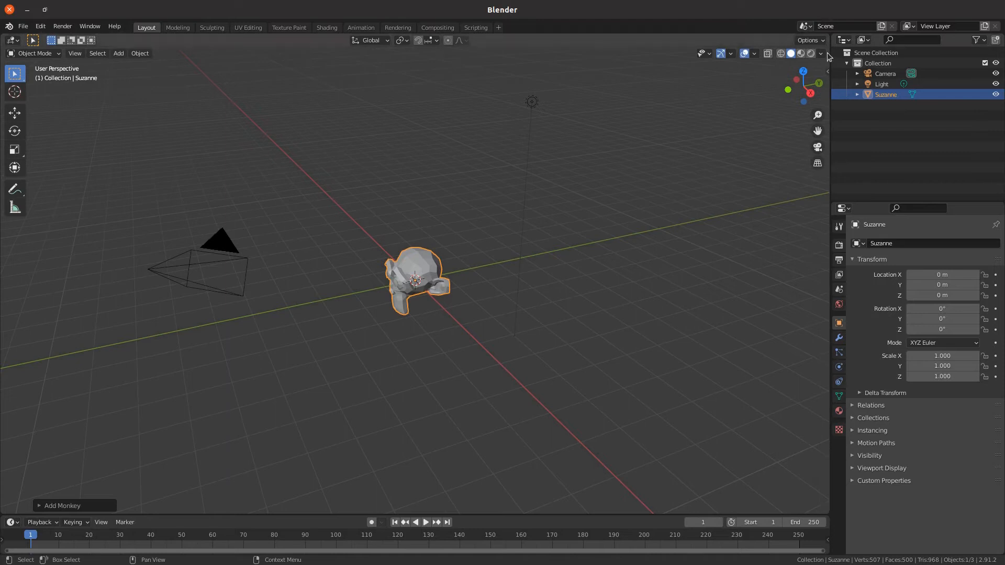
click(828, 70)
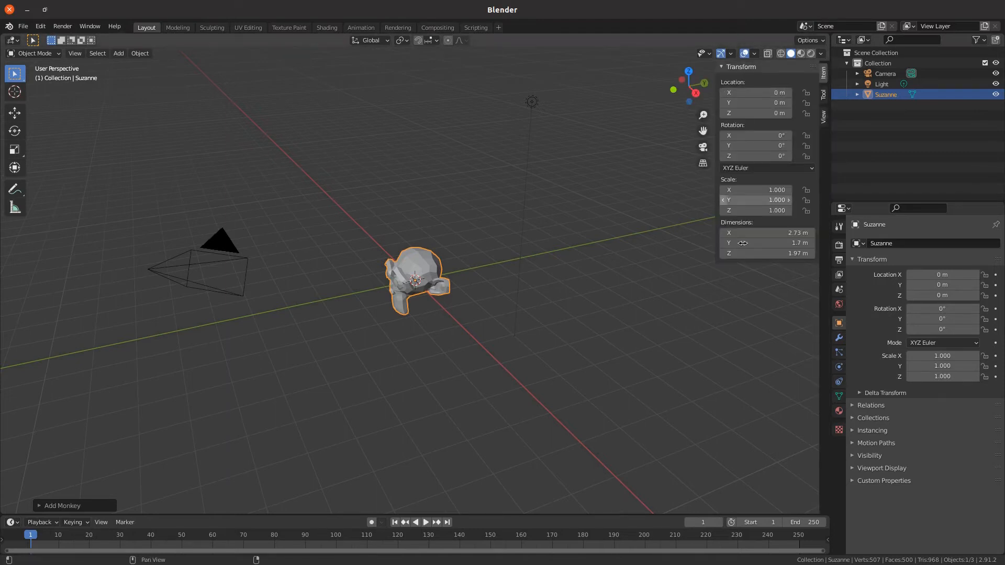
key(n)
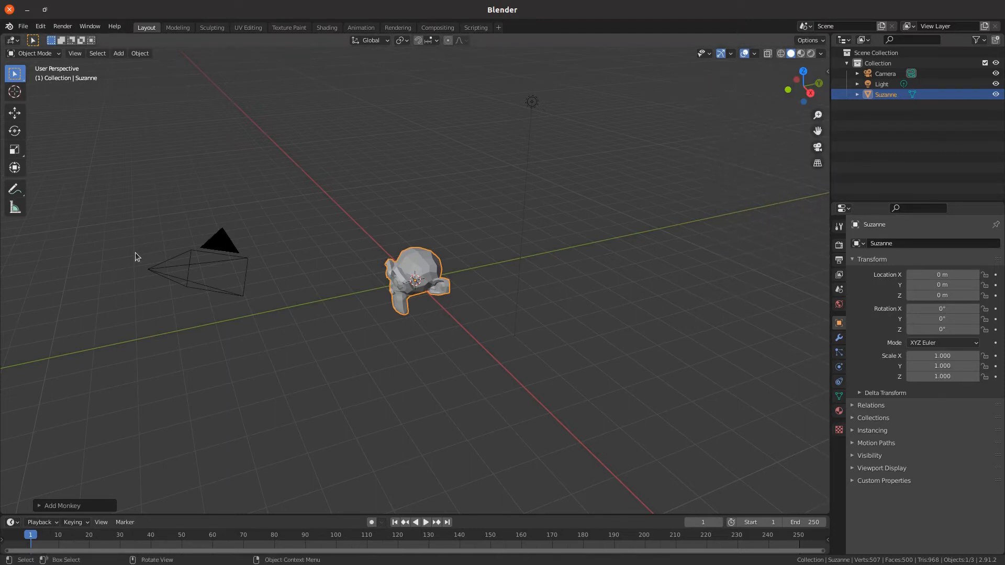
Step: Hide the 3D viewport's toolbar, and briefly play the animation before cancelling playback
key(t)
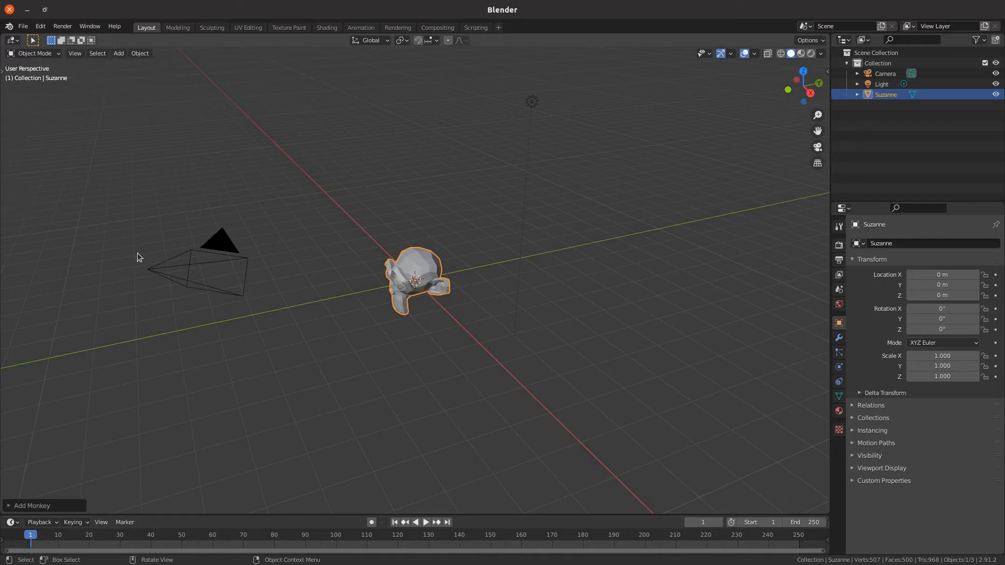
key(space)
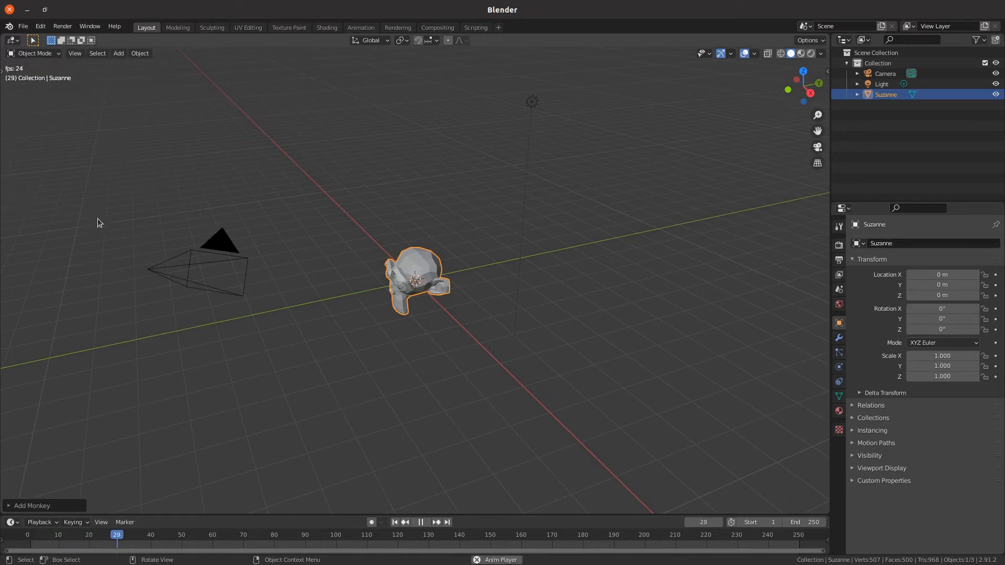
key(Escape)
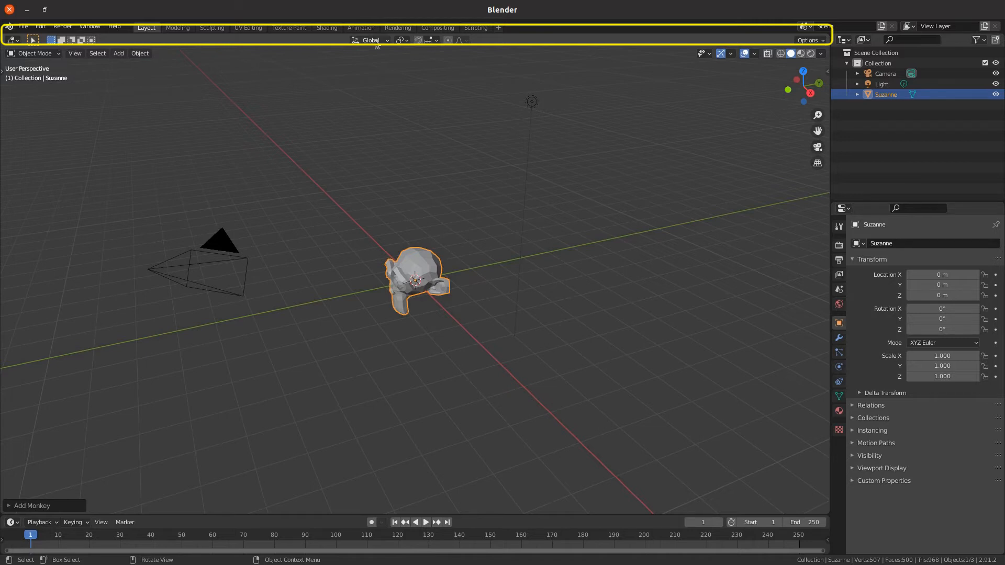
Step: Turn off Show Header for the 3D viewport and bring the header back
right_click(501, 41)
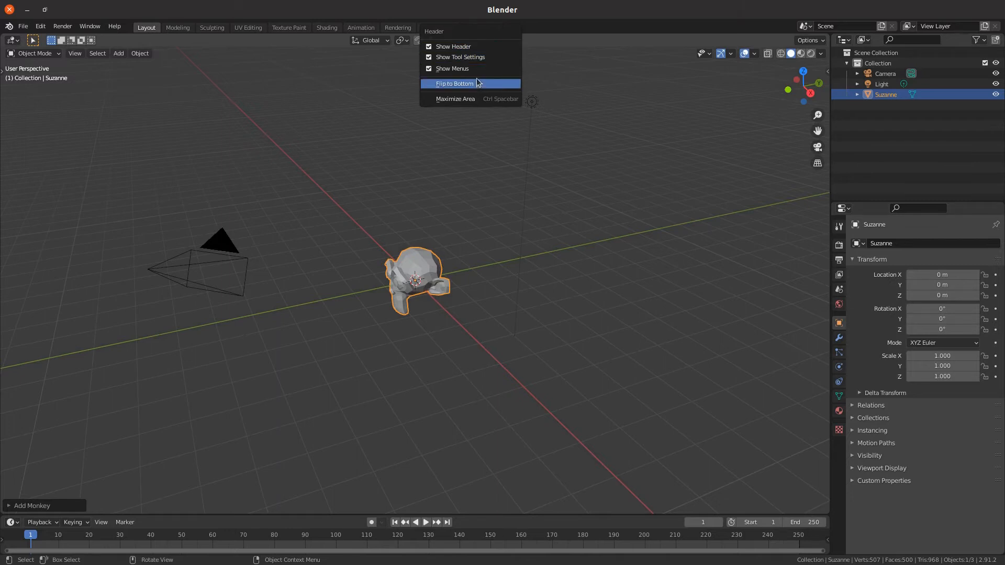
click(469, 46)
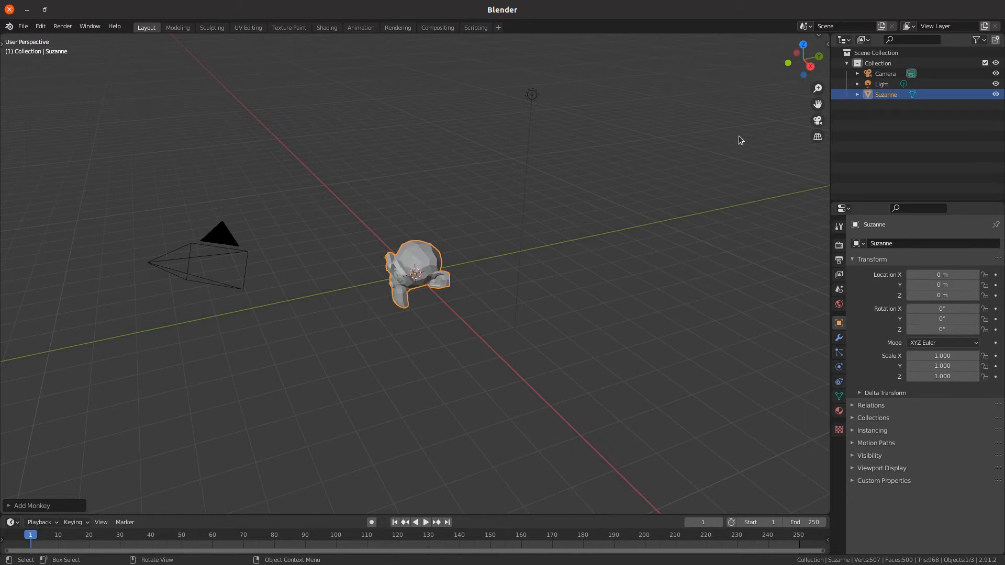
click(818, 34)
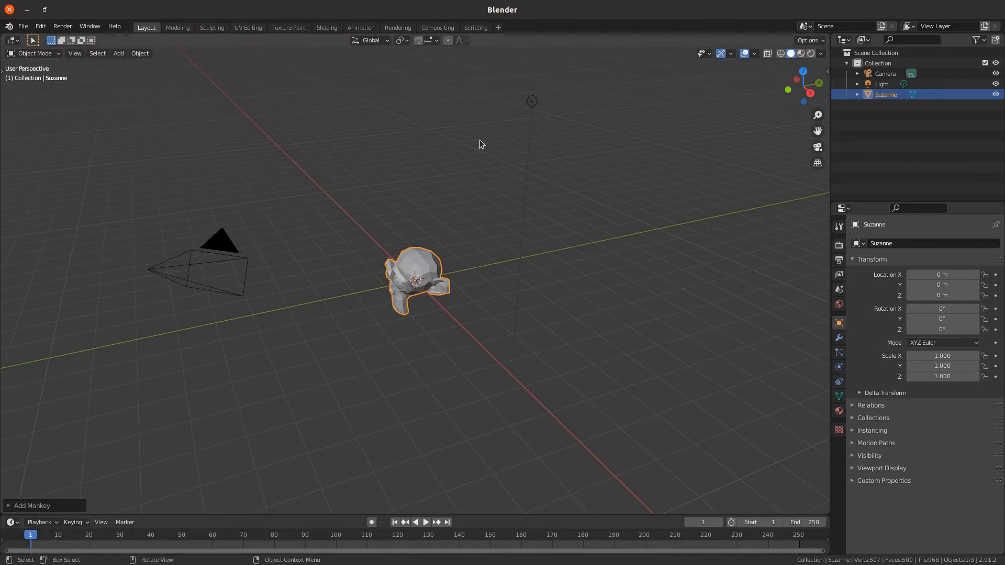
Step: Flip the 3D viewport's tool settings header to the bottom of its area and back to the top
right_click(515, 39)
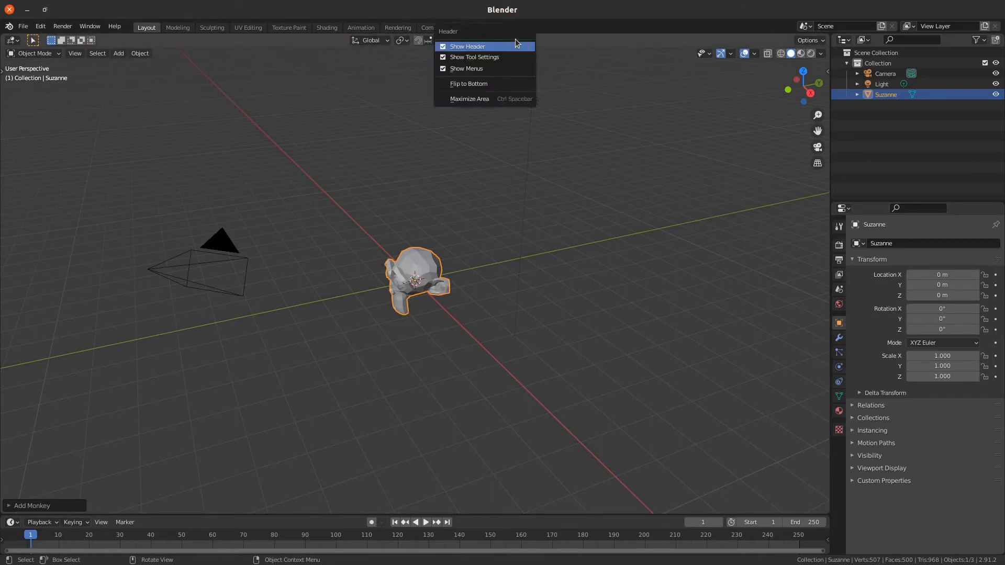
click(488, 84)
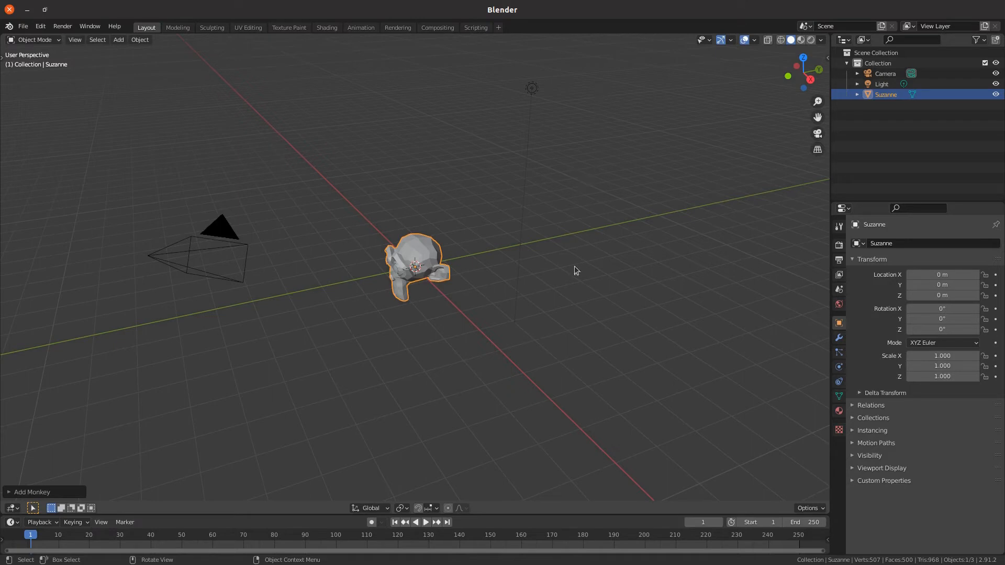
right_click(499, 507)
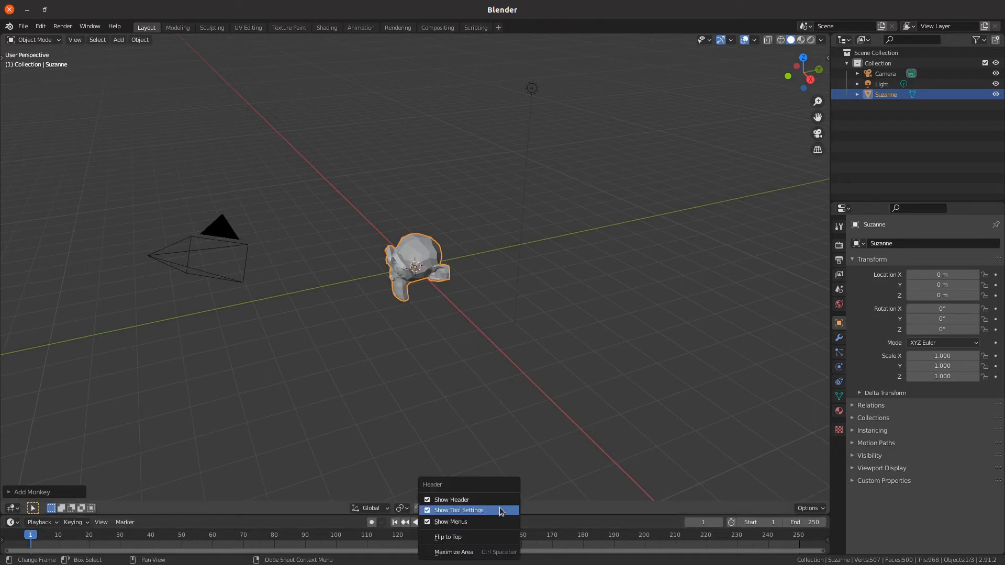
click(490, 540)
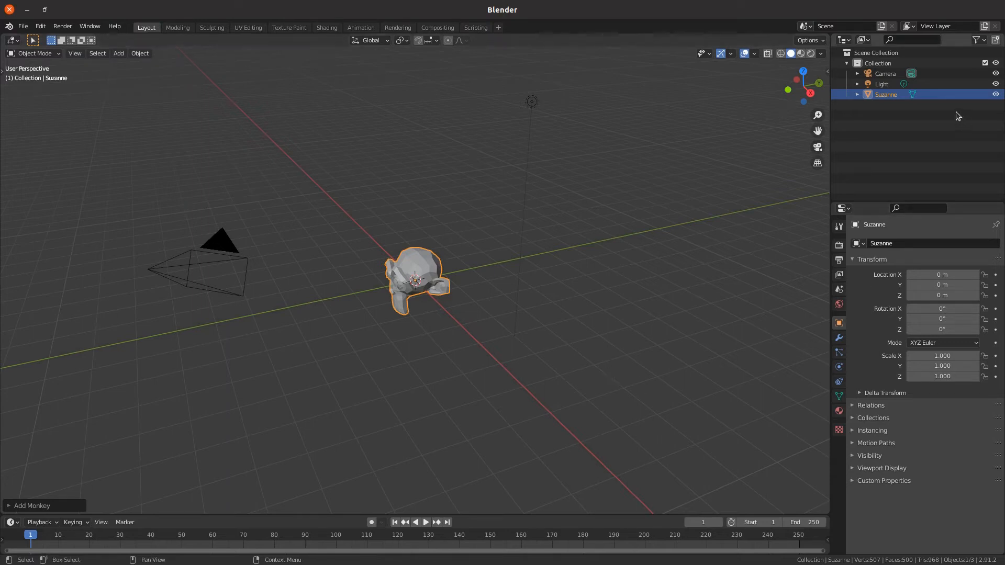
Step: Flip the Outliner's header to the bottom of its area and back to the top
right_click(951, 40)
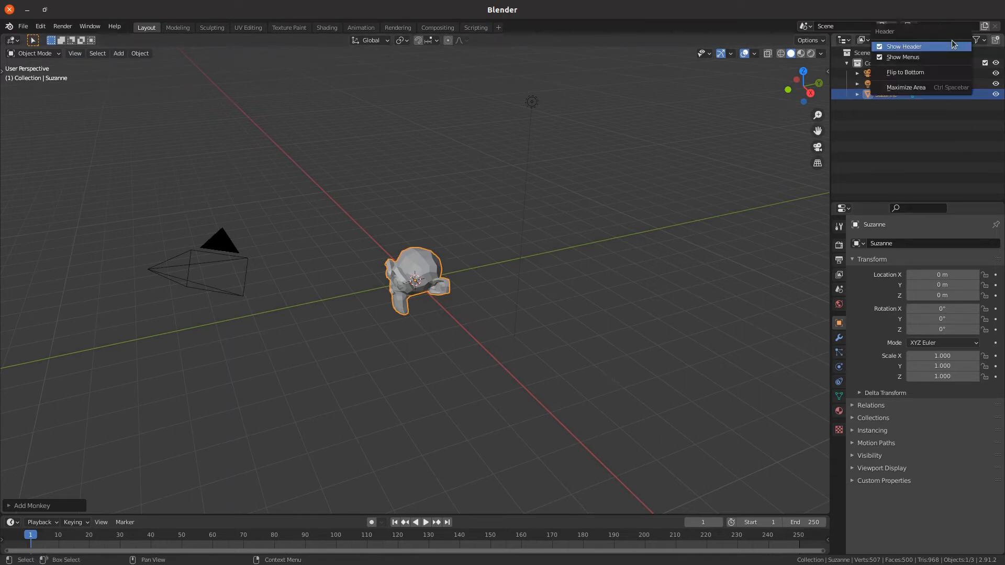
click(916, 73)
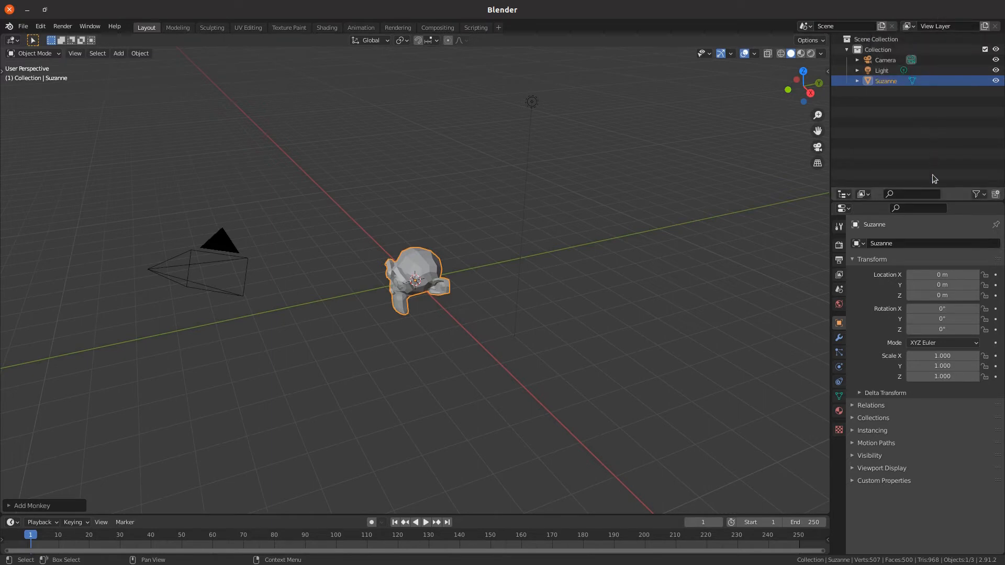
right_click(951, 197)
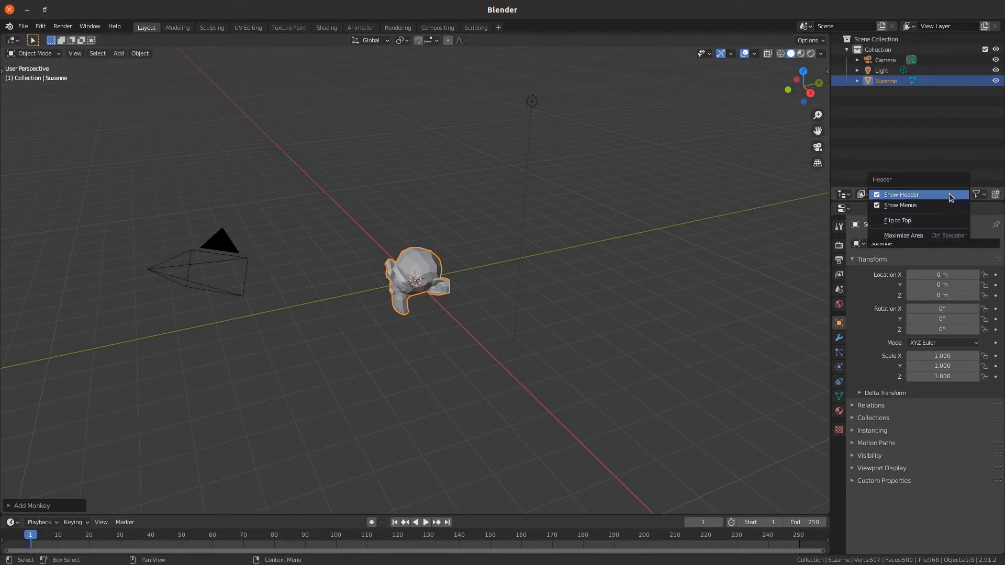
click(941, 221)
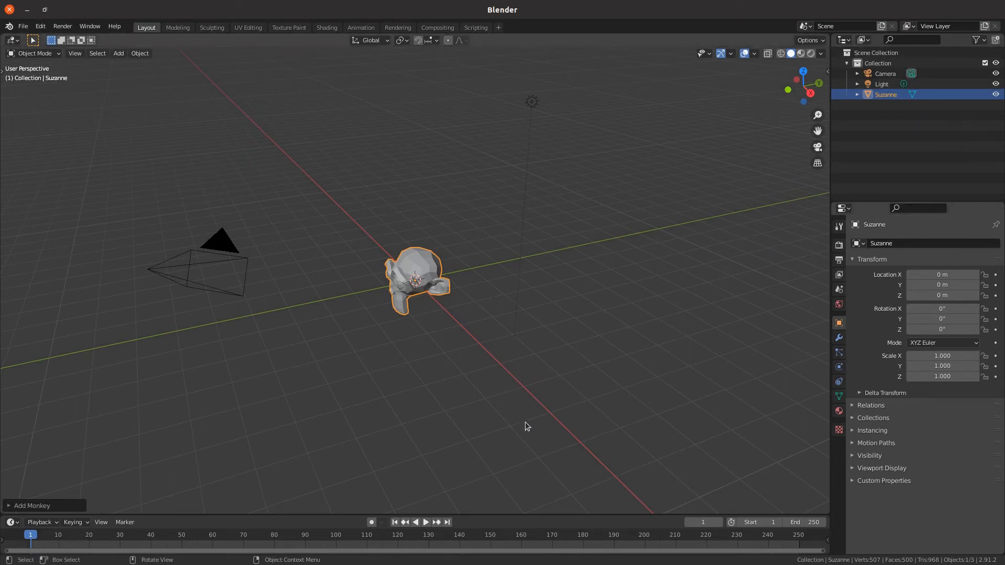
Step: Switch the main area to the Compositor editor and back to the 3D Viewport
click(11, 41)
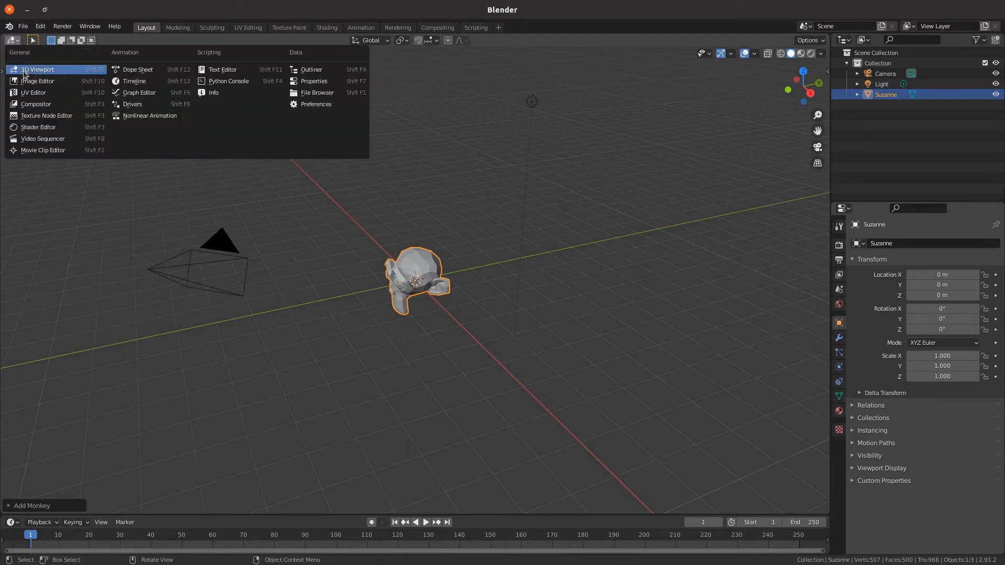
click(33, 103)
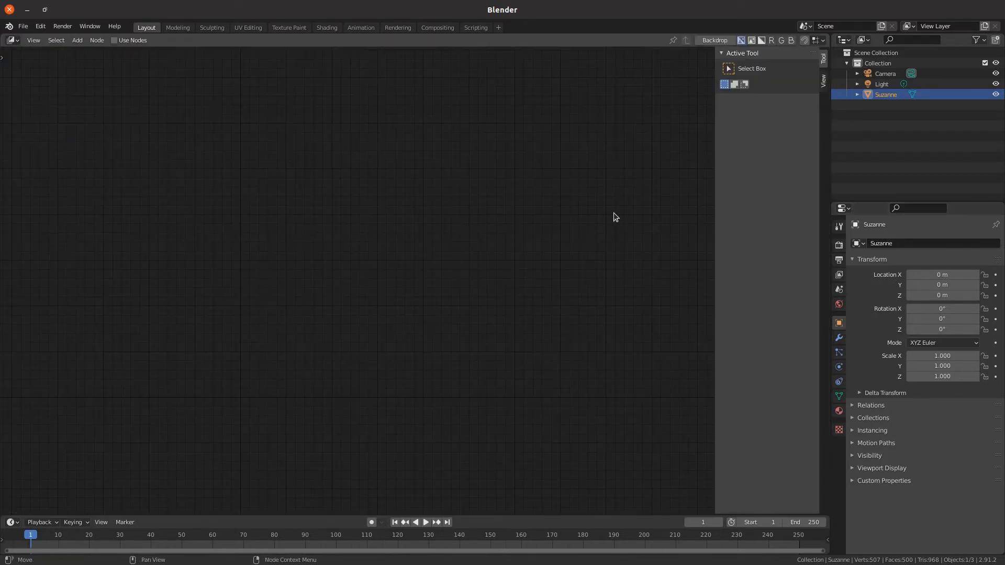
click(11, 40)
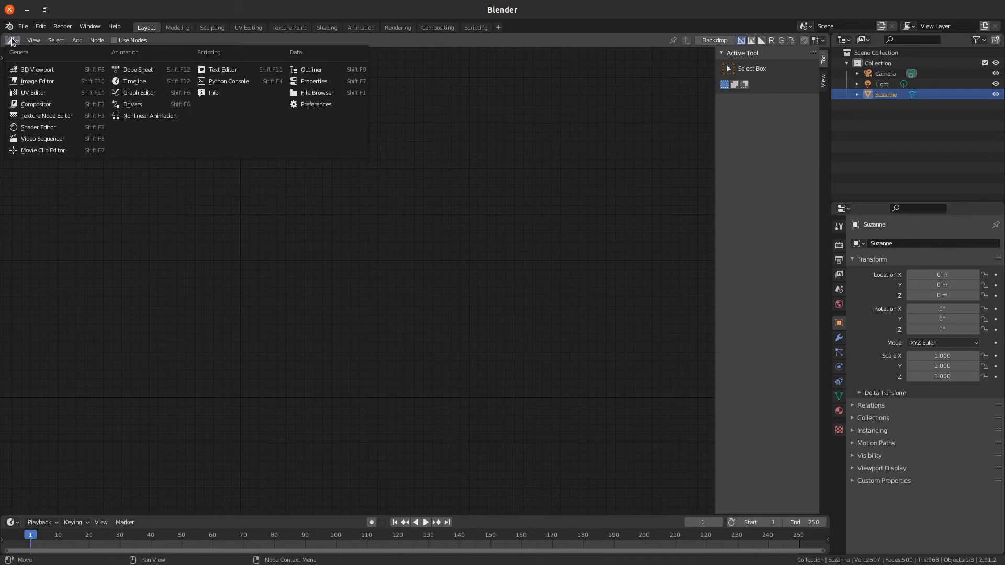
click(31, 70)
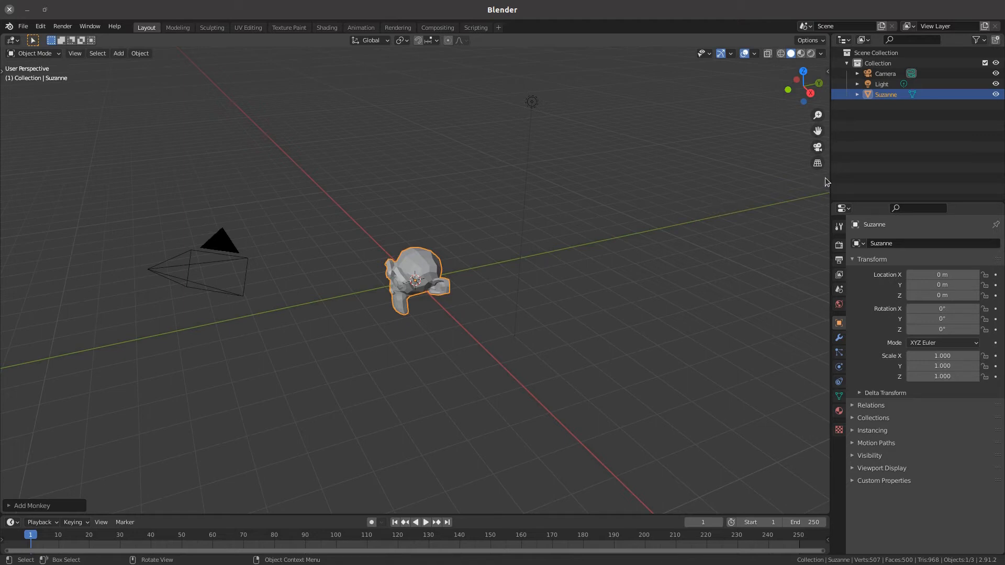
Step: Resize the areas by moving their shared borders, widening the 3D viewport slightly and keeping the Outliner shorter than the Properties editor
drag(827, 183, 716, 181)
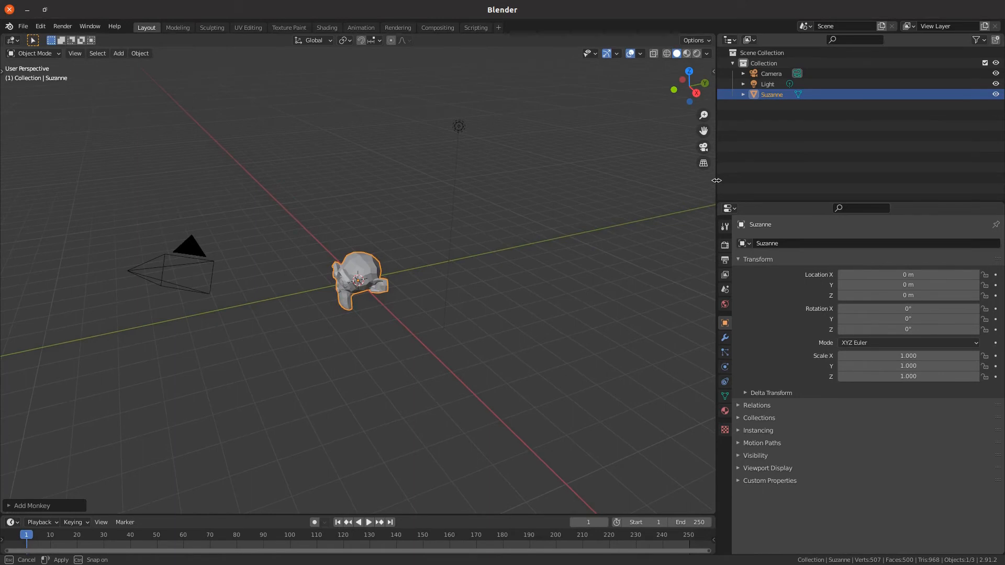
drag(716, 181, 767, 180)
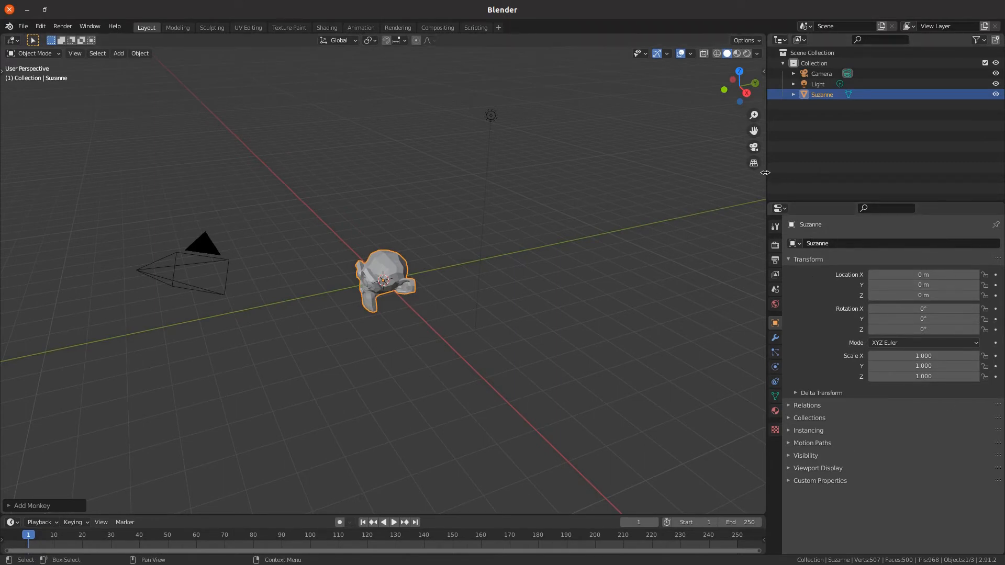
drag(767, 180, 893, 316)
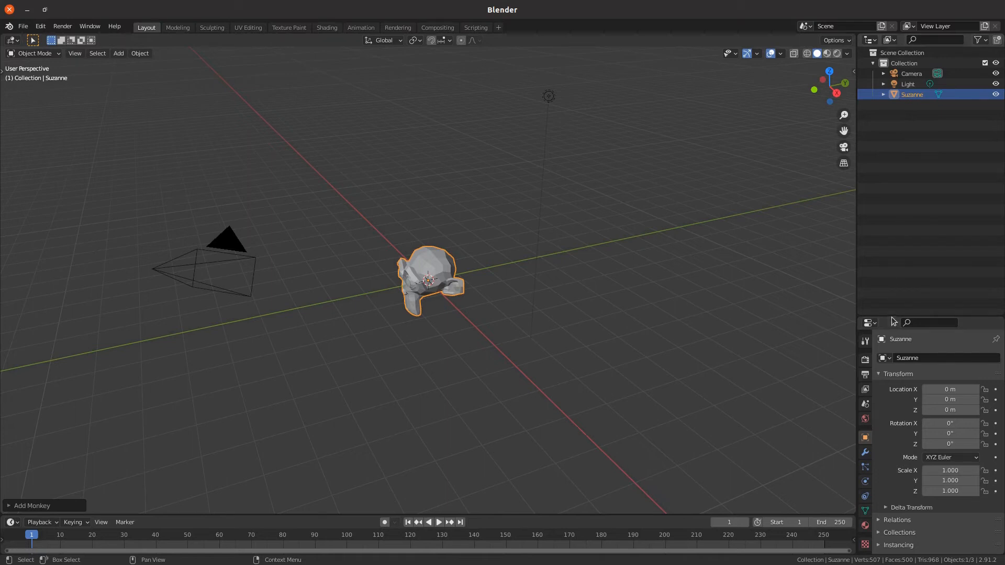
drag(892, 315, 894, 205)
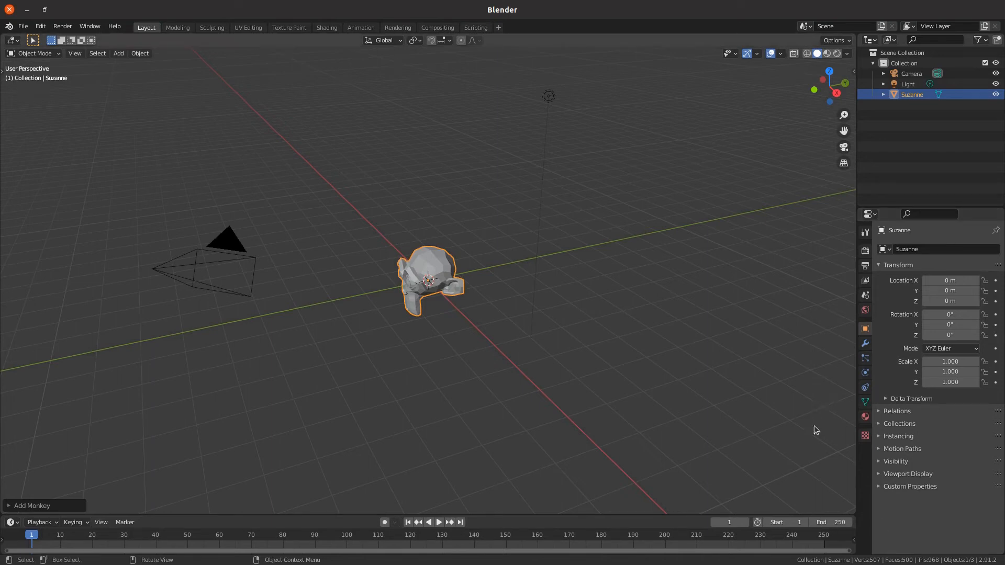
Step: Widen the 3D viewport area and split it vertically into two side-by-side viewports
mouse_move(857, 539)
mouse_down()
mouse_move(789, 539)
mouse_move(850, 539)
mouse_up()
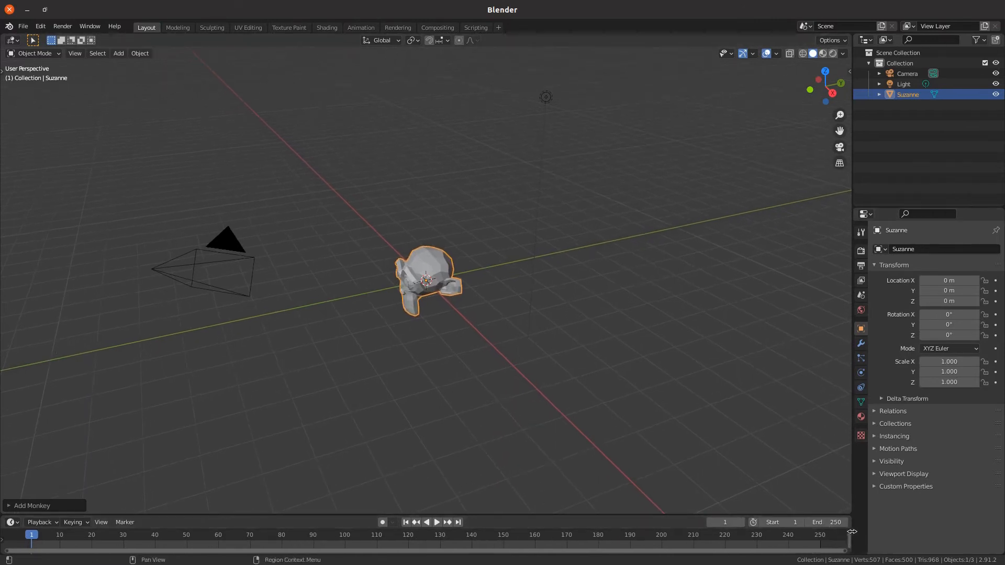
drag(852, 540, 887, 539)
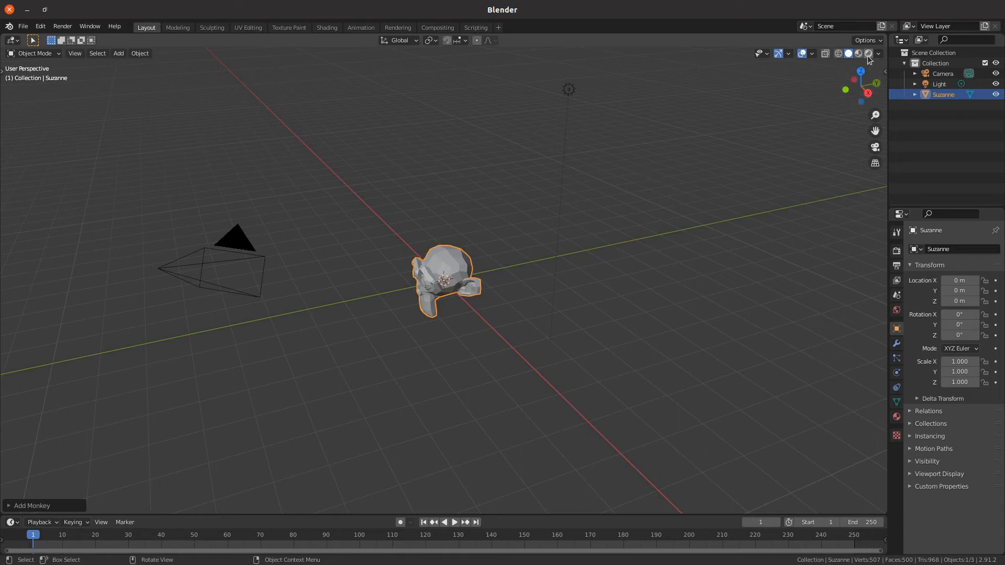
drag(884, 39, 885, 38)
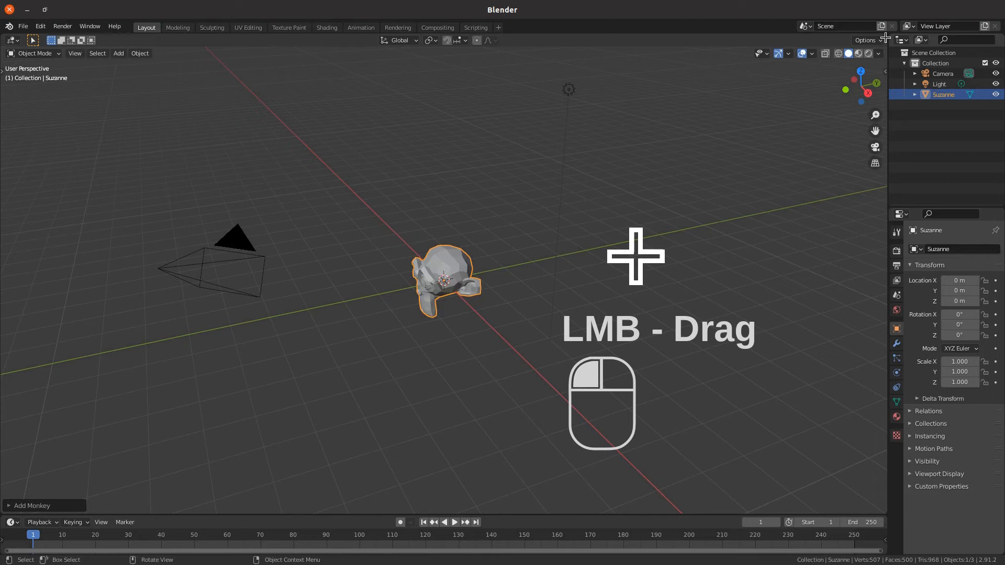
drag(885, 38, 603, 44)
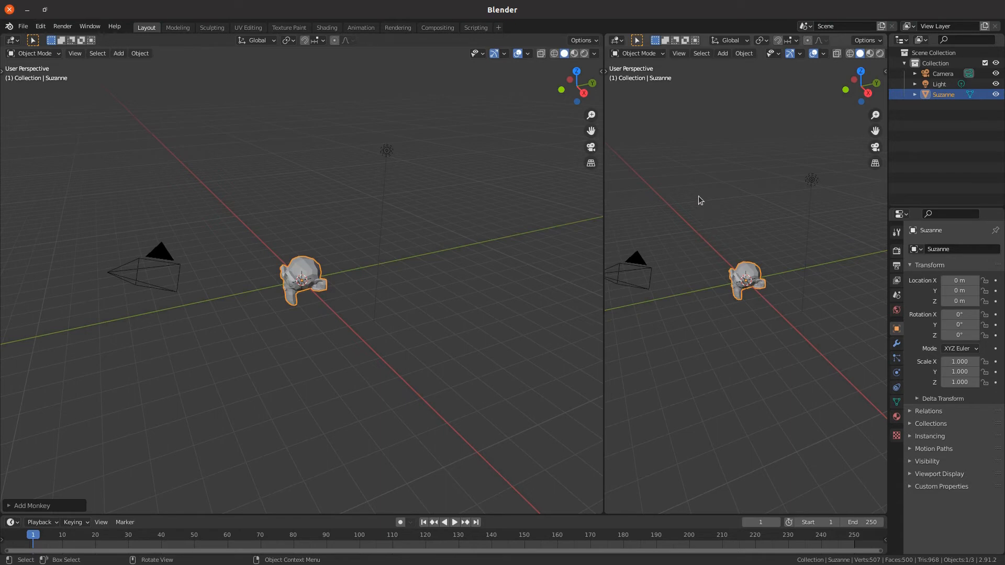
Step: Align the narrower viewport to the back, front and right orthographic views in turn
click(875, 83)
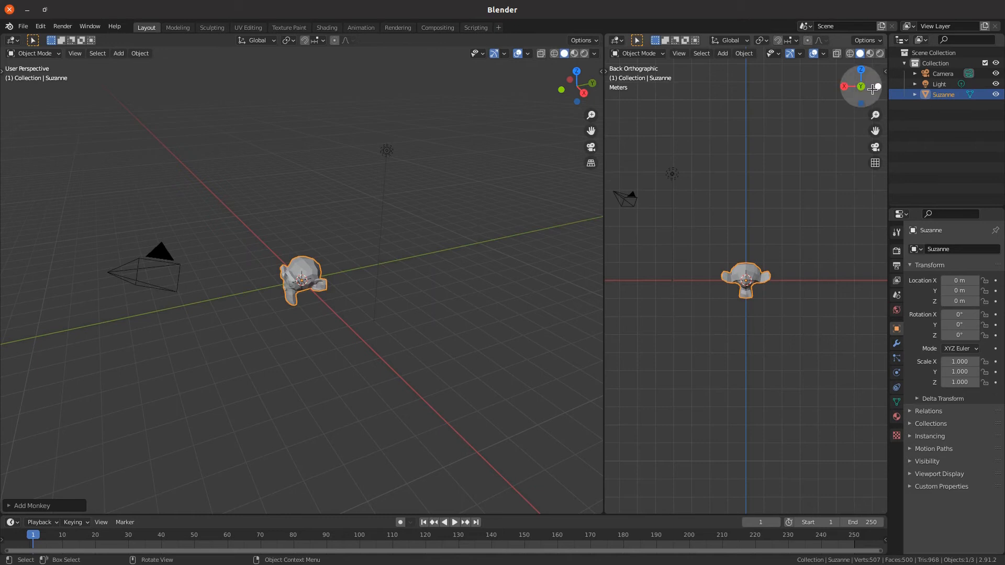
click(862, 85)
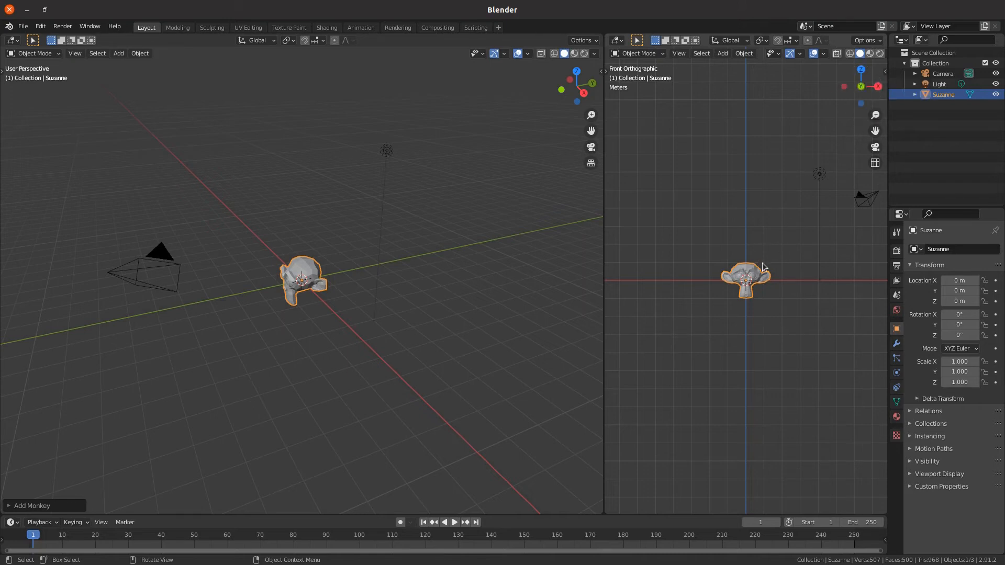
middle_drag(774, 246, 772, 247)
key(KP_3)
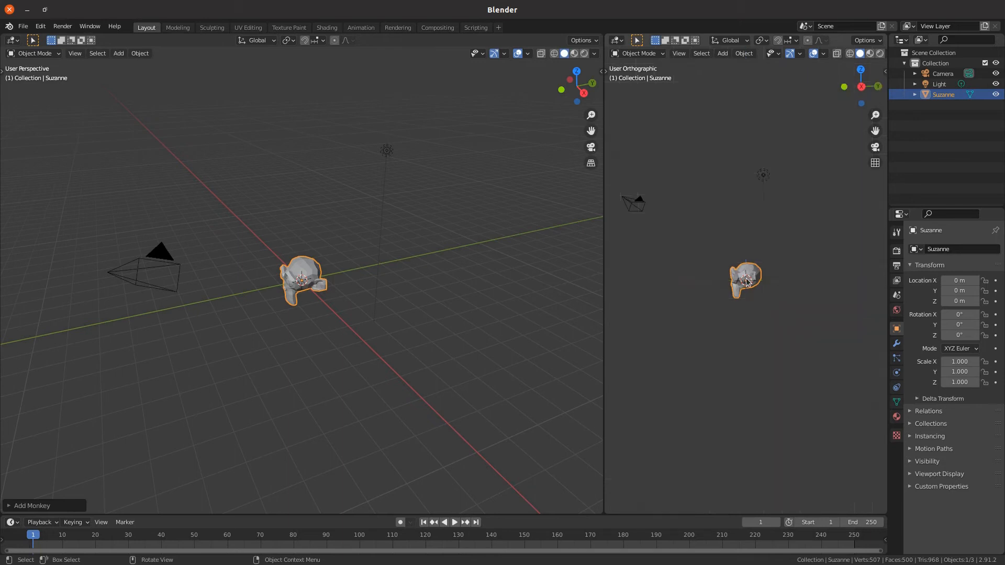
Step: Look at Suzanne from the top and bottom in the narrower viewport, and return it to the front orthographic view
key(KP_7)
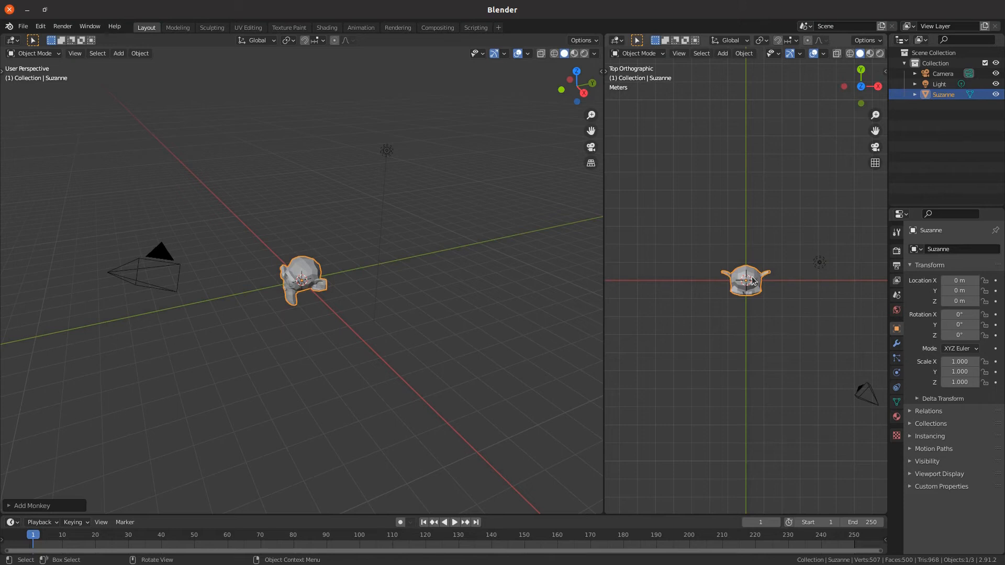
key(ctrl)
key(ctrl+KP_7)
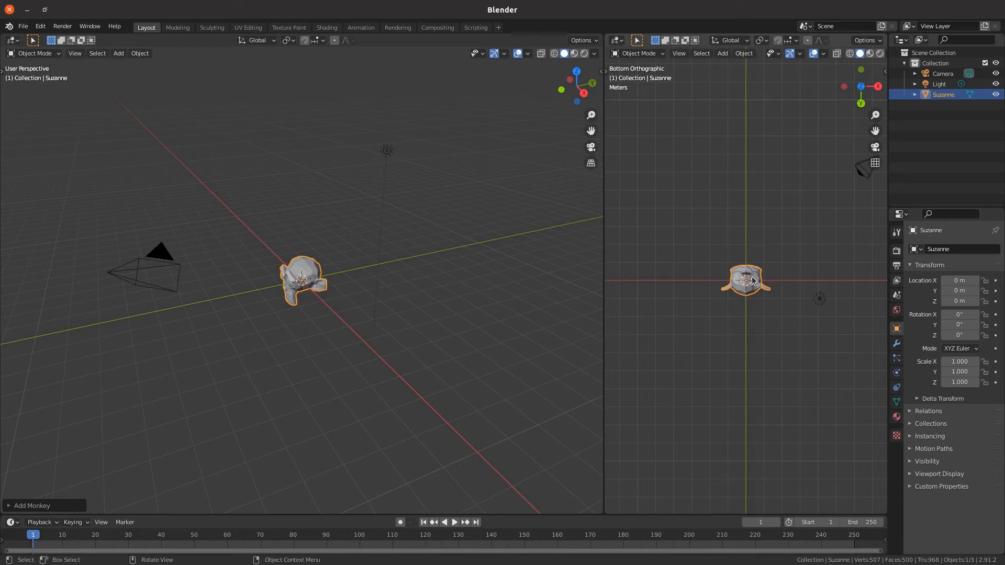
key(ctrl)
key(KP_7)
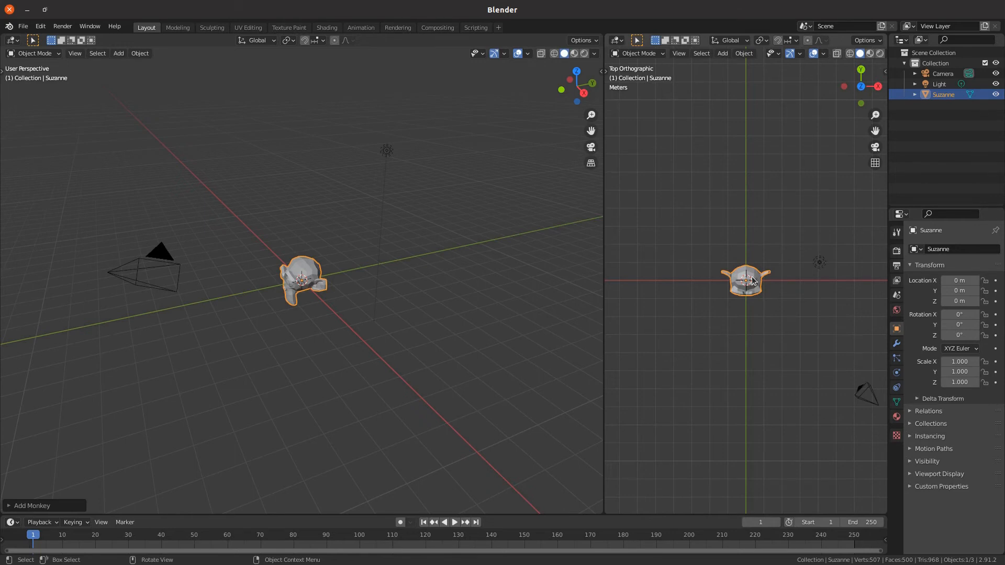
key(KP_1)
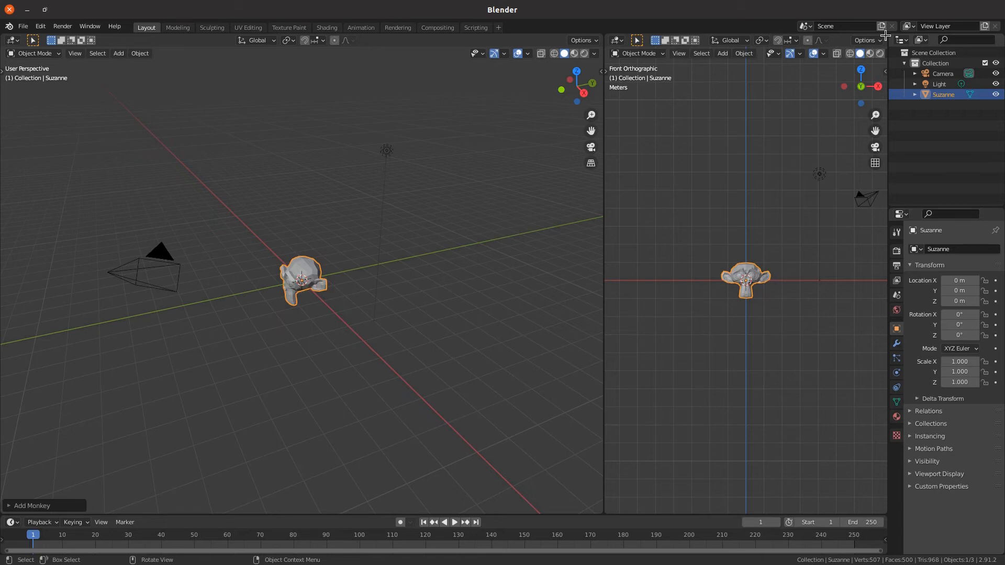
Step: Split the narrower viewport horizontally into two stacked viewports, and hide and restore the lower one's header
drag(885, 34, 867, 256)
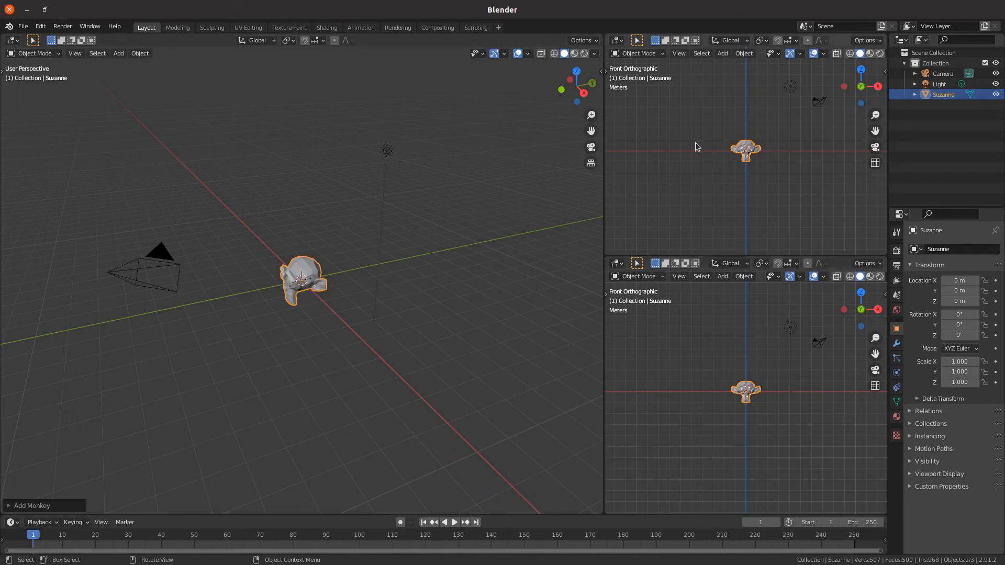
right_click(843, 268)
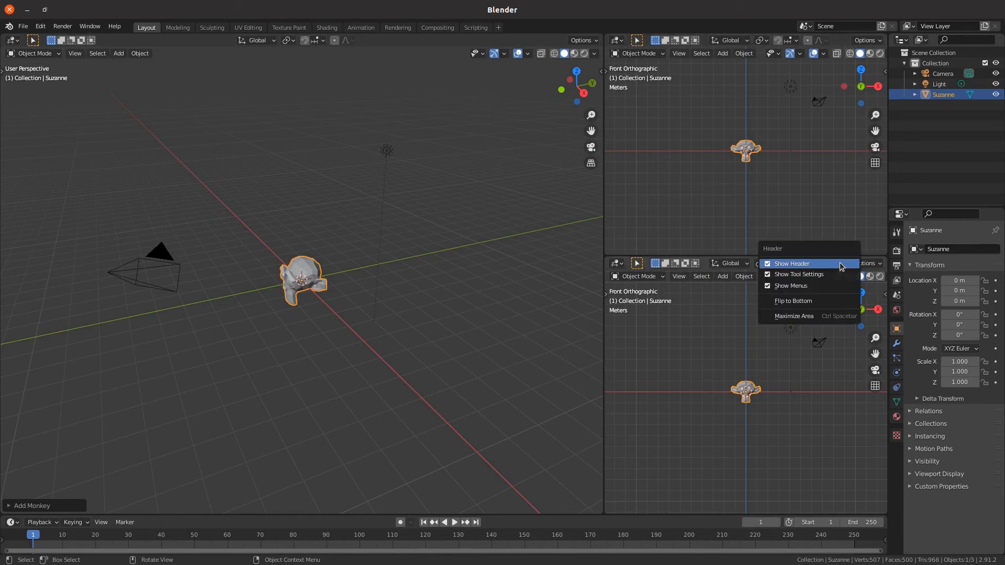
click(807, 263)
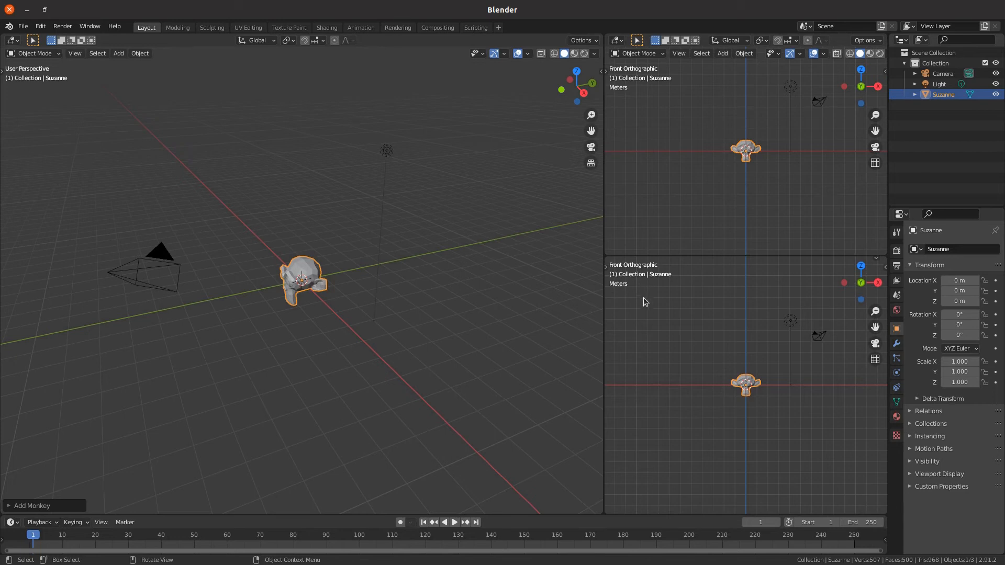
click(877, 258)
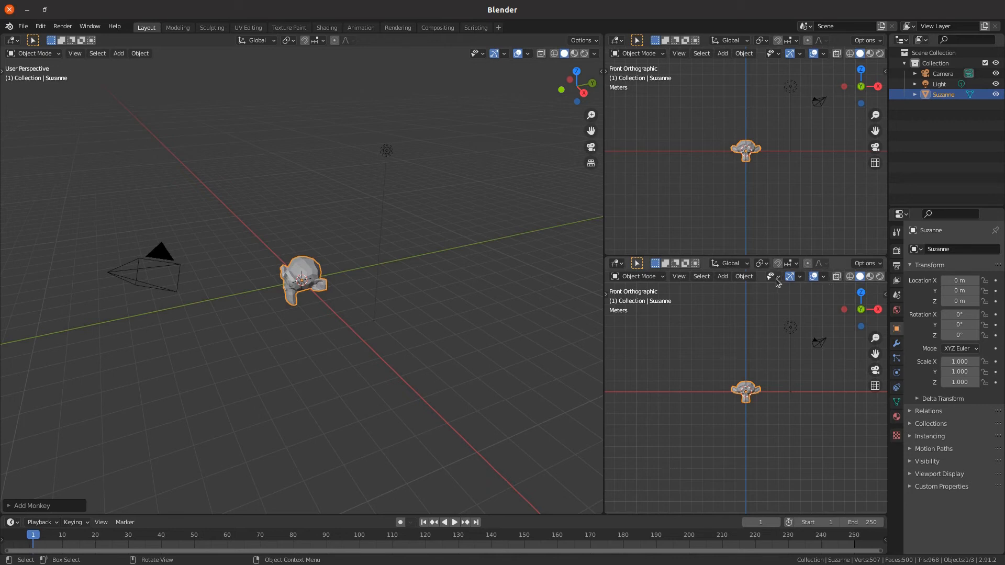
Step: Turn off the Text Info overlay in the lower stacked viewport and hide its header
click(823, 278)
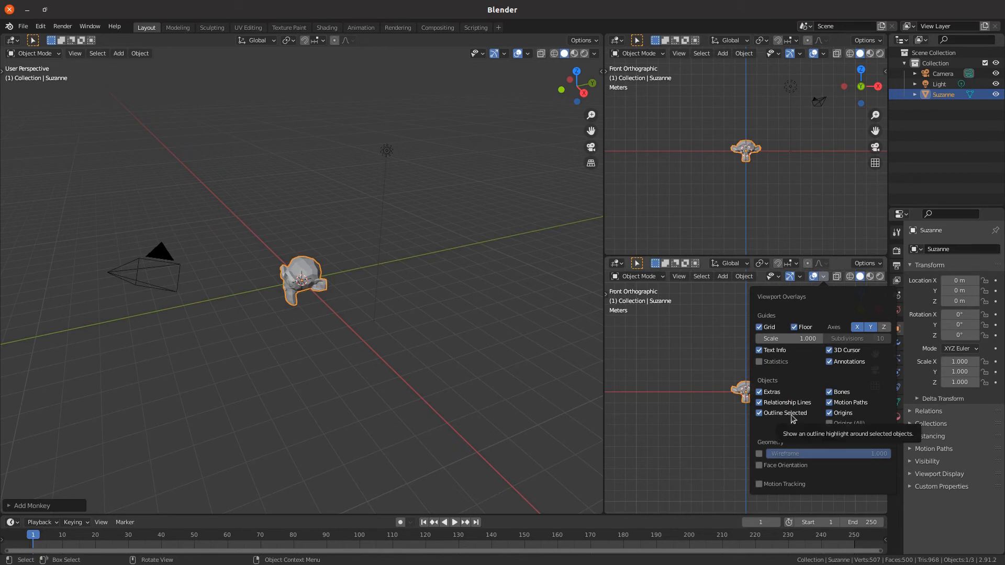
click(760, 350)
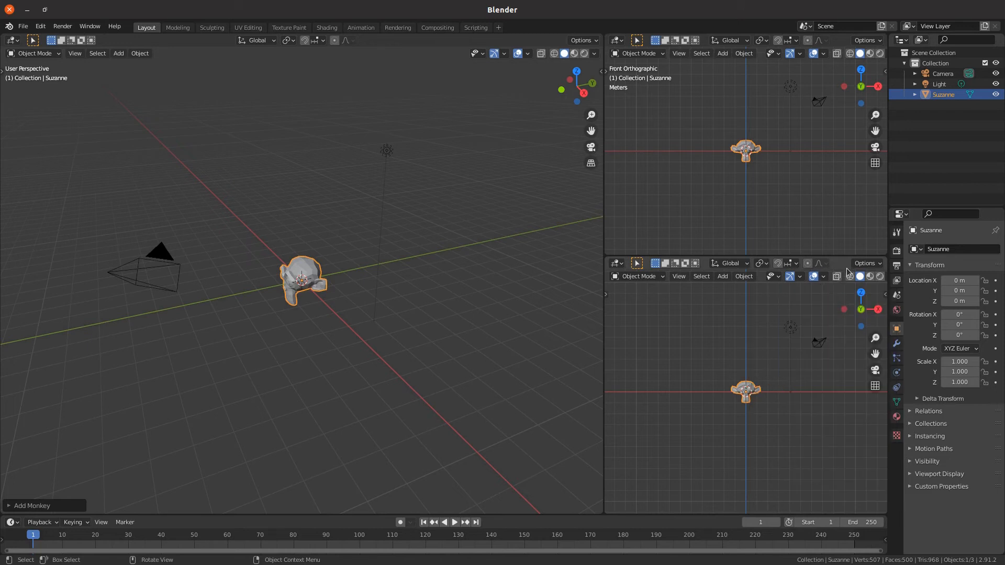
click(824, 278)
right_click(839, 266)
click(839, 263)
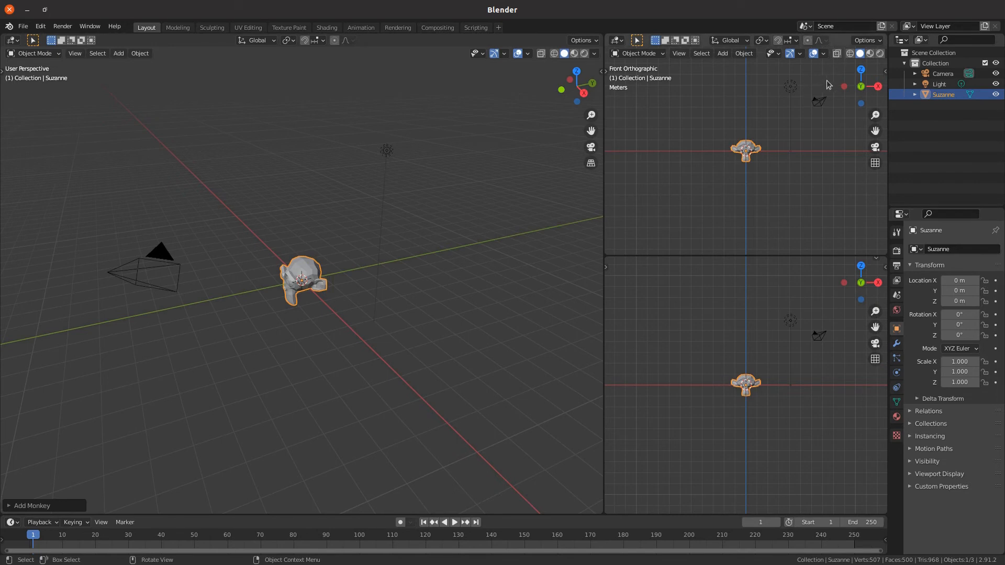
Step: Hide and restore the upper stacked viewport's header, and turn off its Text Info overlay
right_click(837, 44)
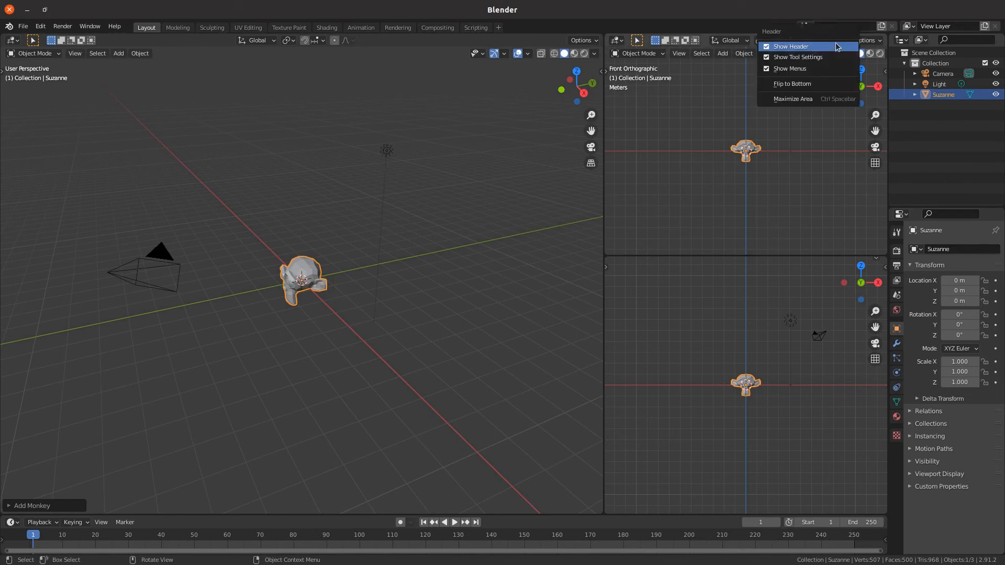
click(830, 47)
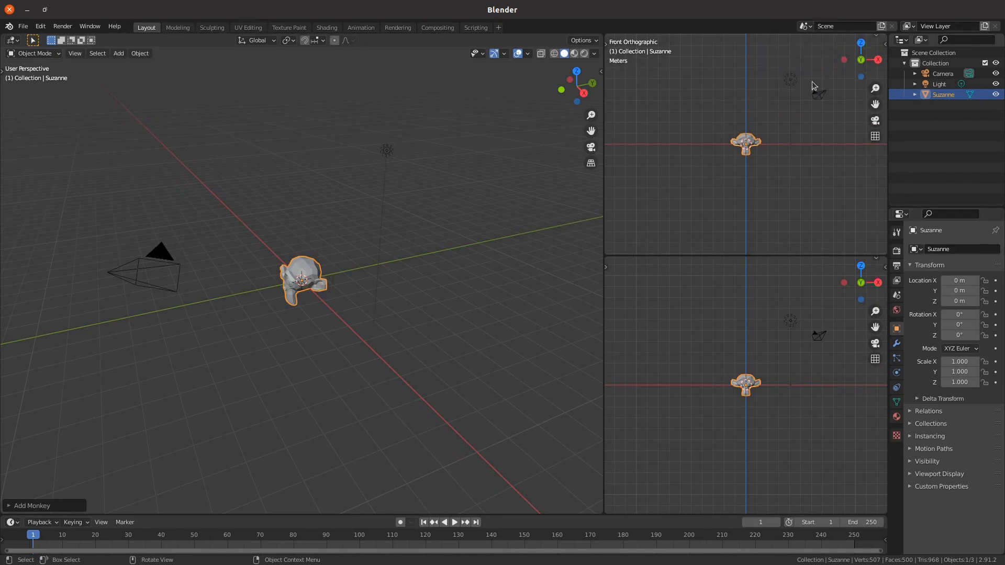
click(876, 35)
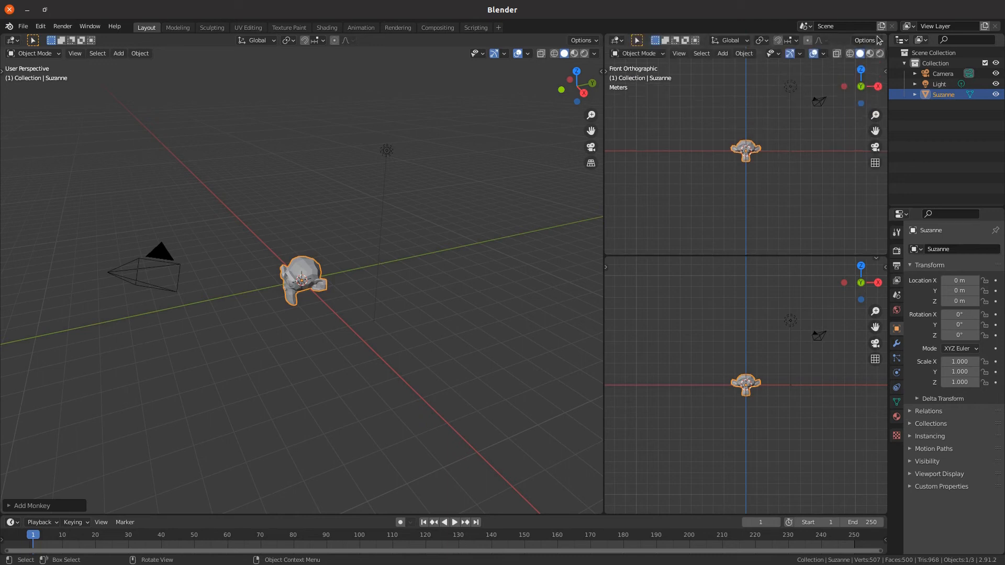
click(825, 54)
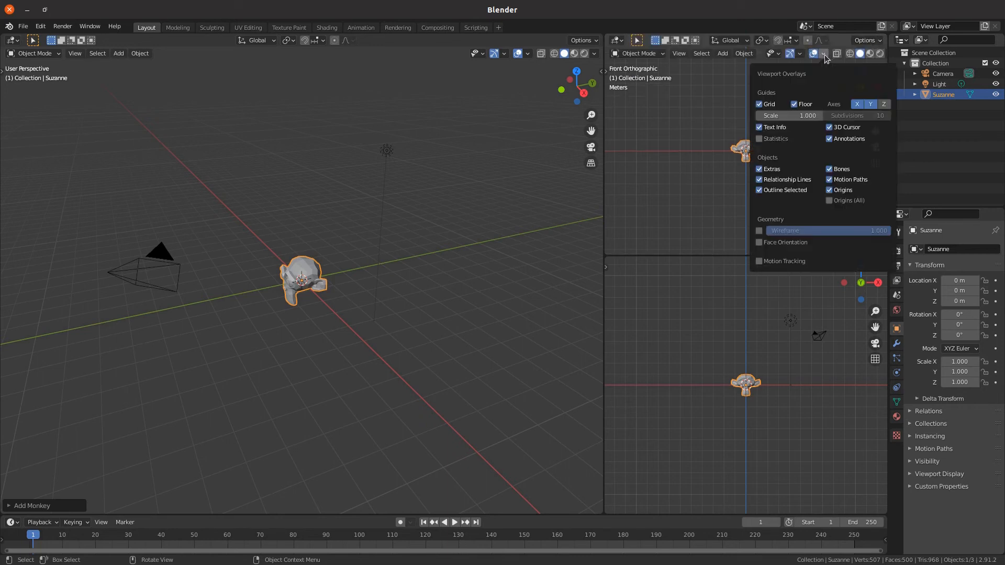
click(760, 128)
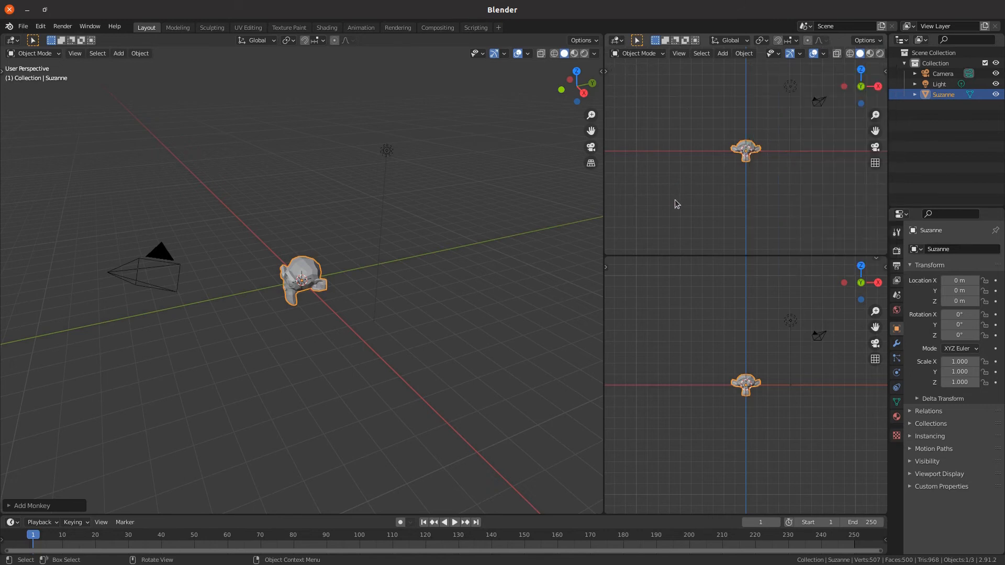
Step: Enlarge Suzanne in the upper front view, and set the lower viewport to an enlarged right orthographic view of her
scroll(767, 145, up, 10)
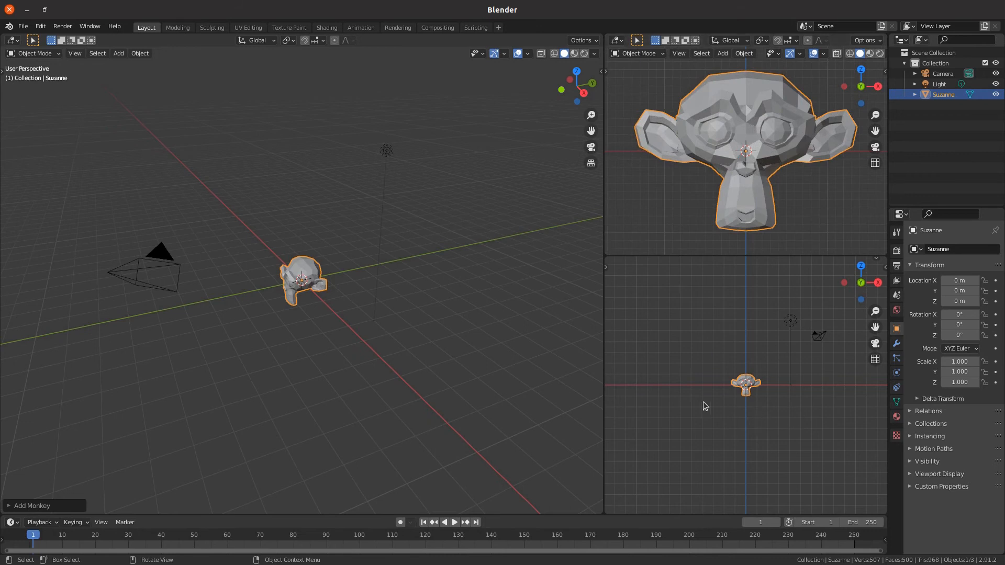
key(KP_3)
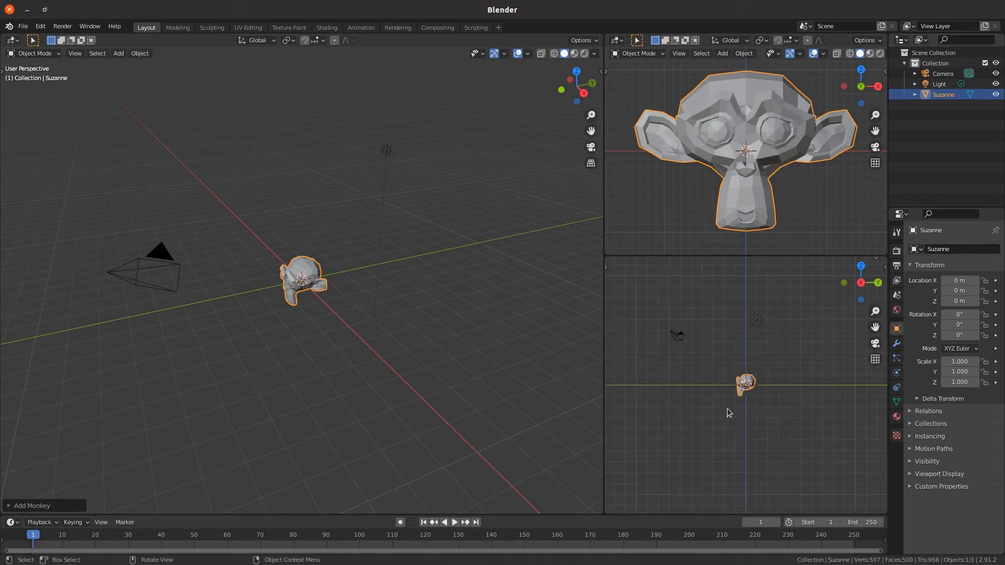
scroll(730, 413, up, 8)
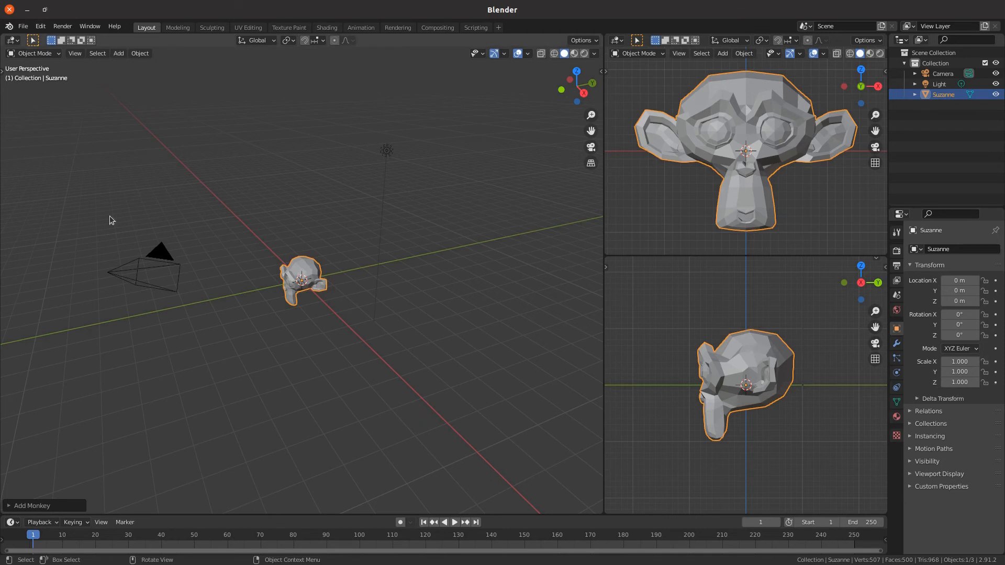
middle_drag(226, 335, 235, 353)
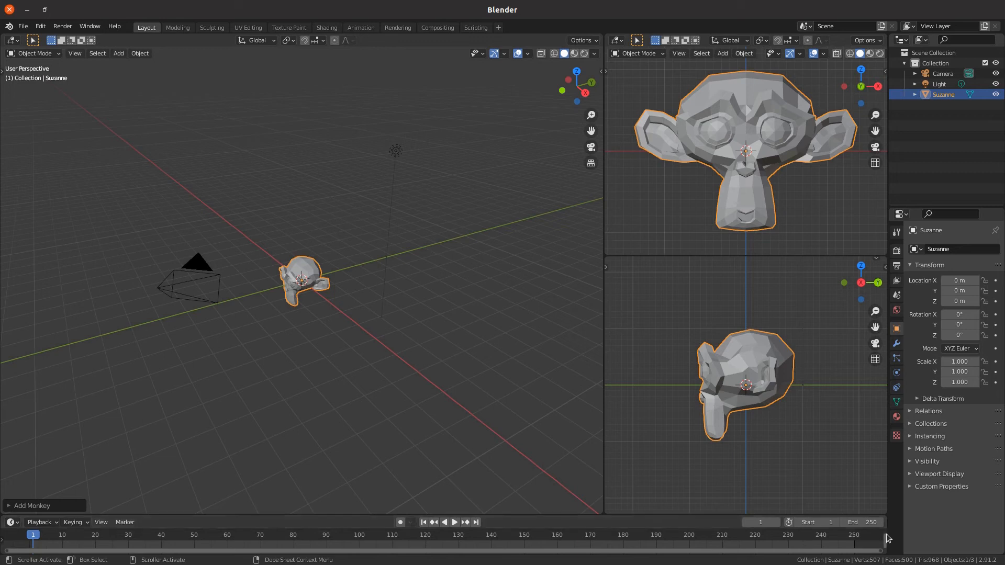
Step: Shift the vertical area borders slightly and join the three viewports back into a single 3D viewport
mouse_move(888, 523)
mouse_down()
mouse_move(864, 523)
mouse_move(885, 523)
mouse_up()
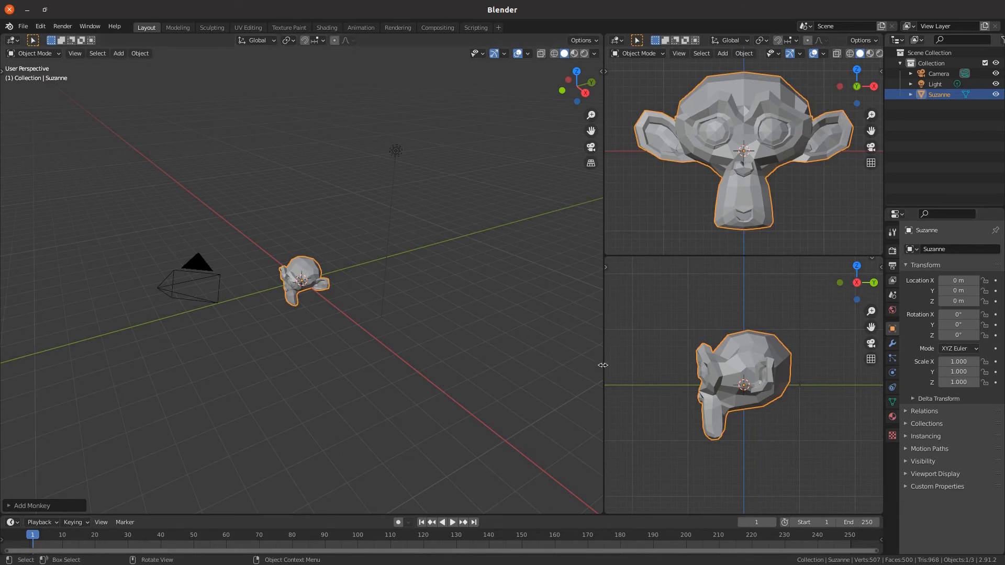
mouse_move(603, 367)
mouse_down()
mouse_move(633, 364)
mouse_move(614, 369)
mouse_up()
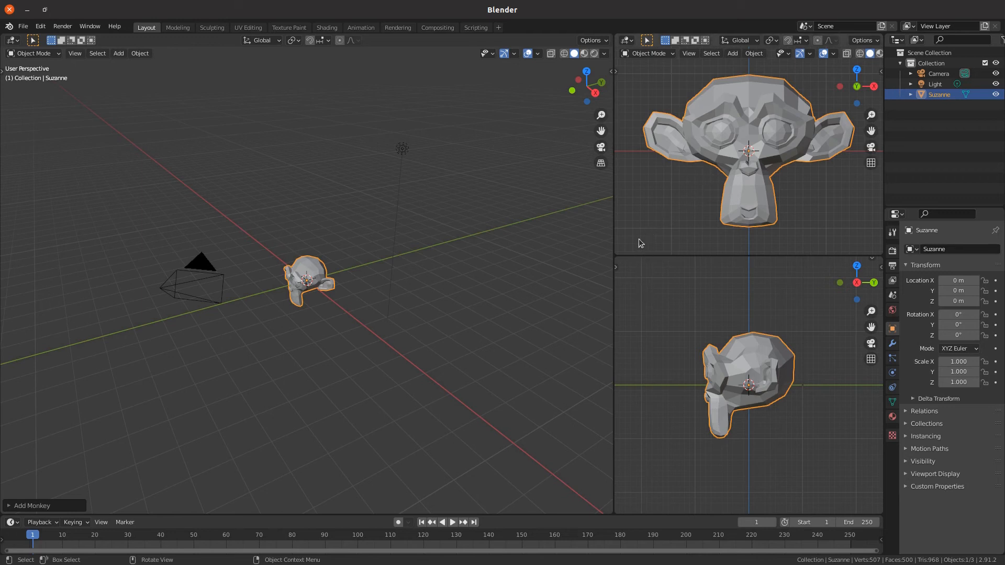
drag(638, 242, 634, 244)
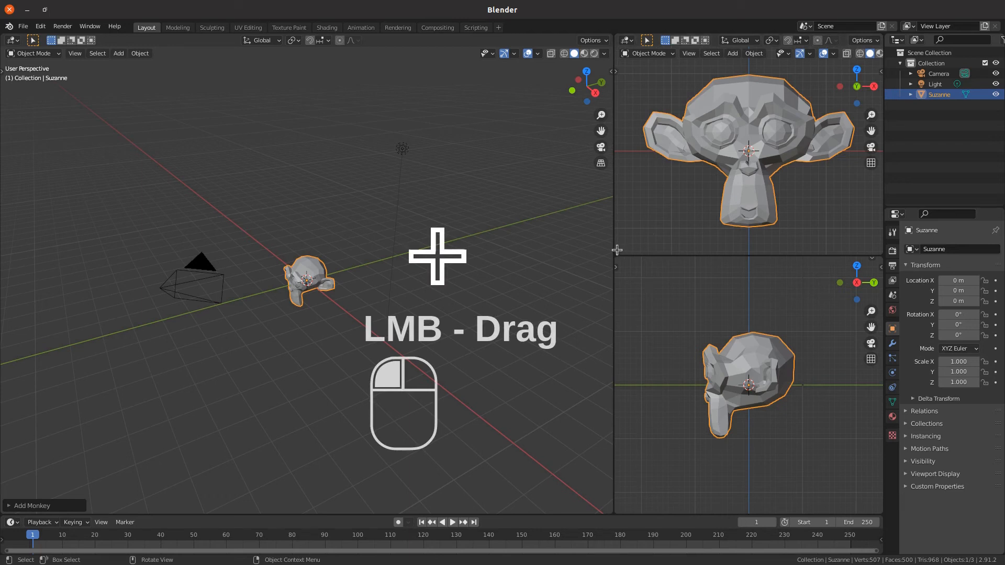
drag(617, 250, 697, 359)
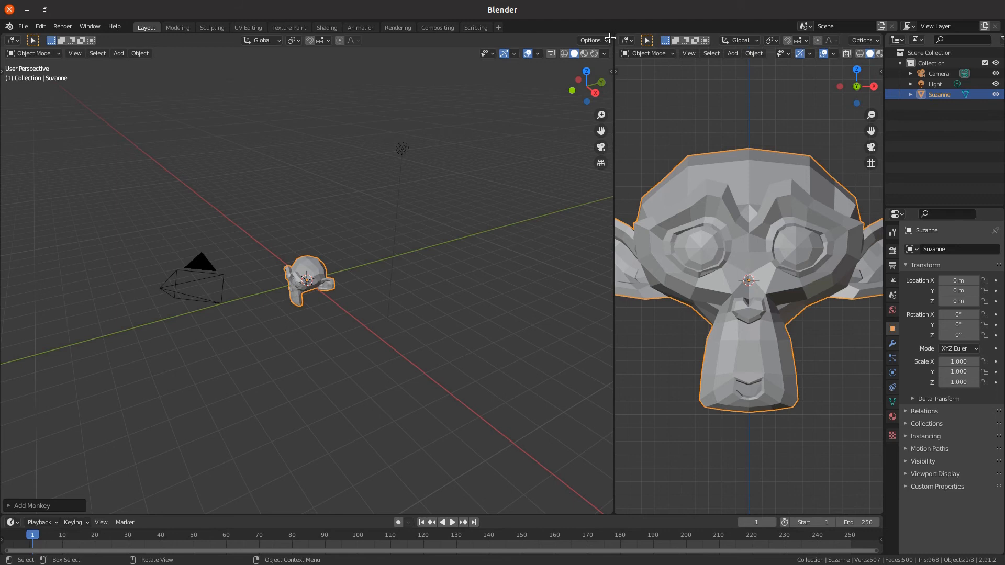
drag(610, 38, 715, 253)
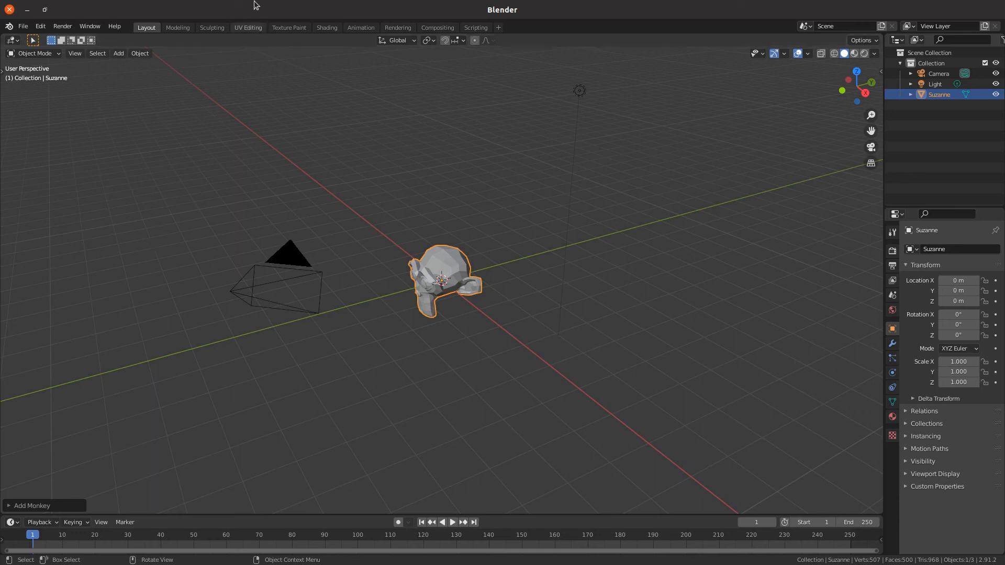
Step: Split the 3D viewport vertically once more and join both halves back into one area
click(90, 26)
drag(882, 38, 629, 157)
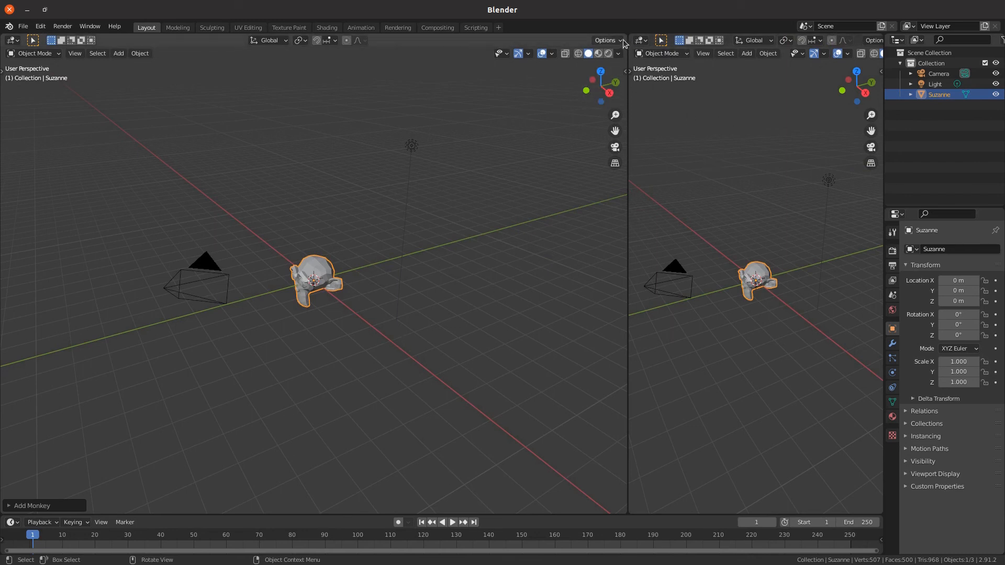
drag(624, 43, 801, 45)
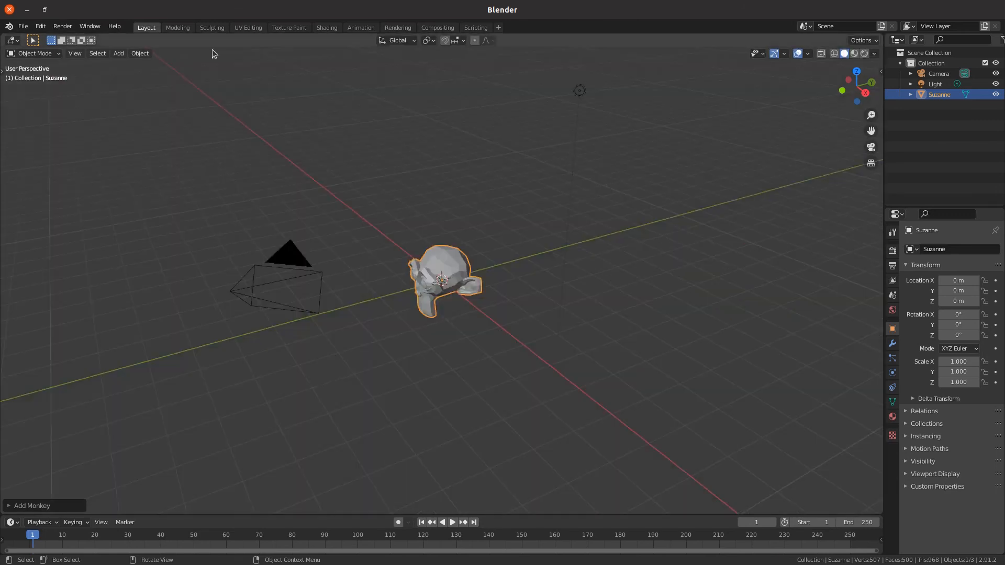
Step: Open a new secondary Blender window and restore it from maximized to a smaller floating window over the main one
click(90, 27)
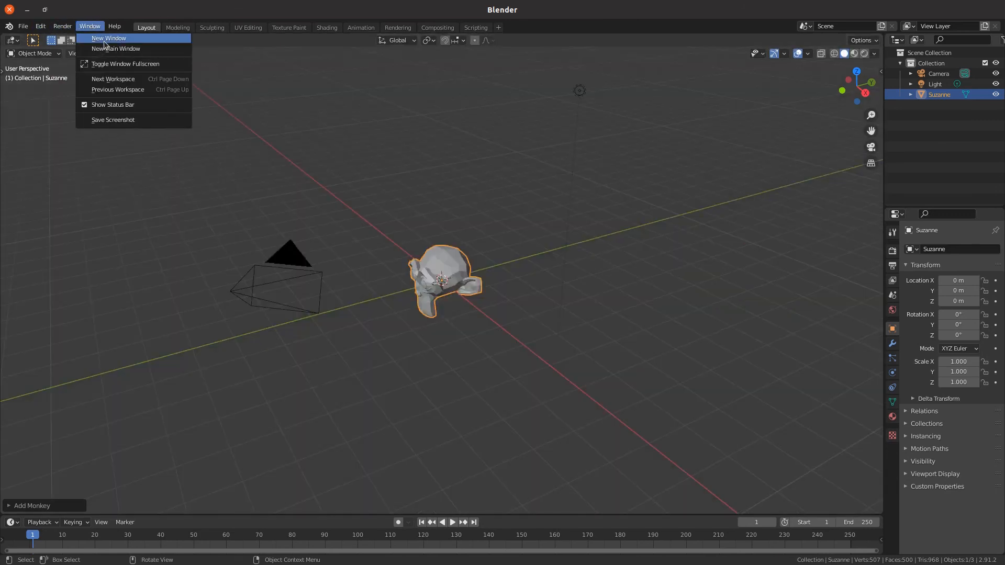
click(103, 41)
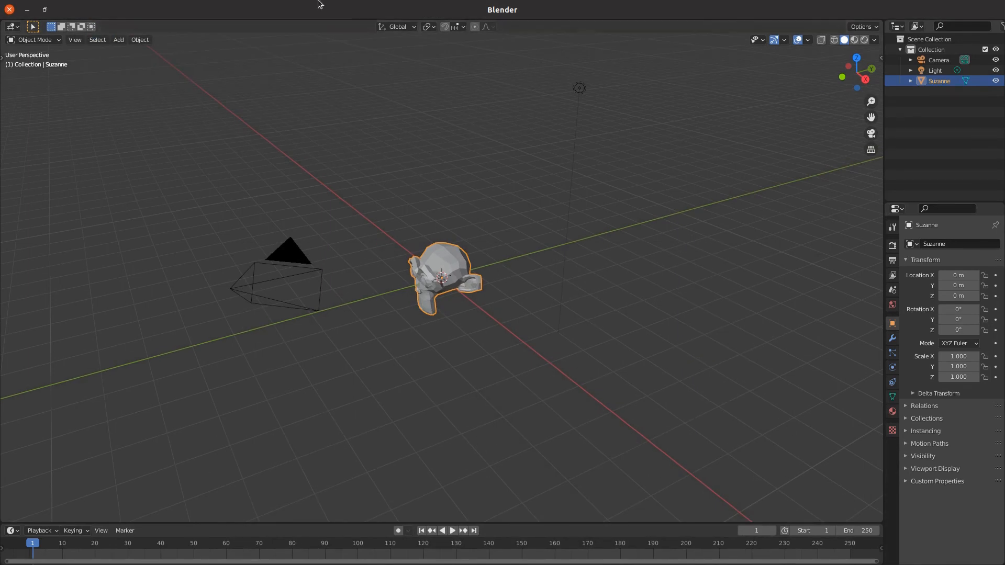
drag(317, 10, 443, 96)
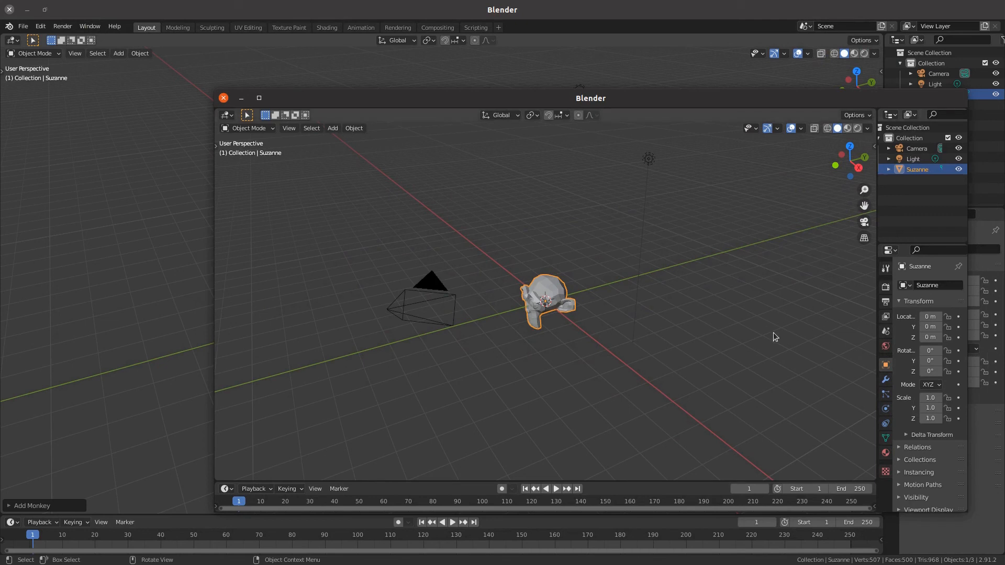
Step: Move the secondary window off the edge of the screen and back over the main window, and close it
drag(726, 99, 0, 99)
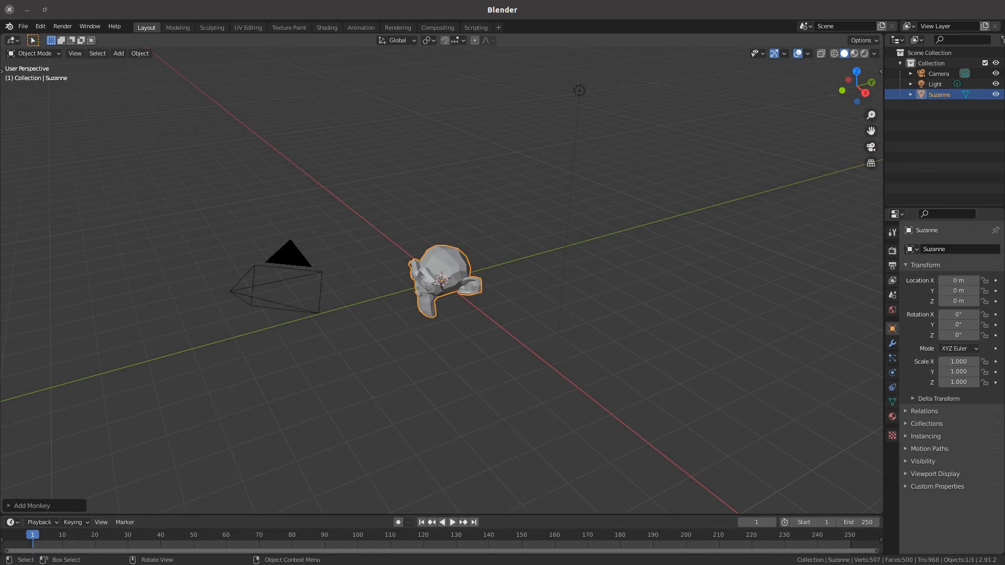
drag(0, 105, 563, 74)
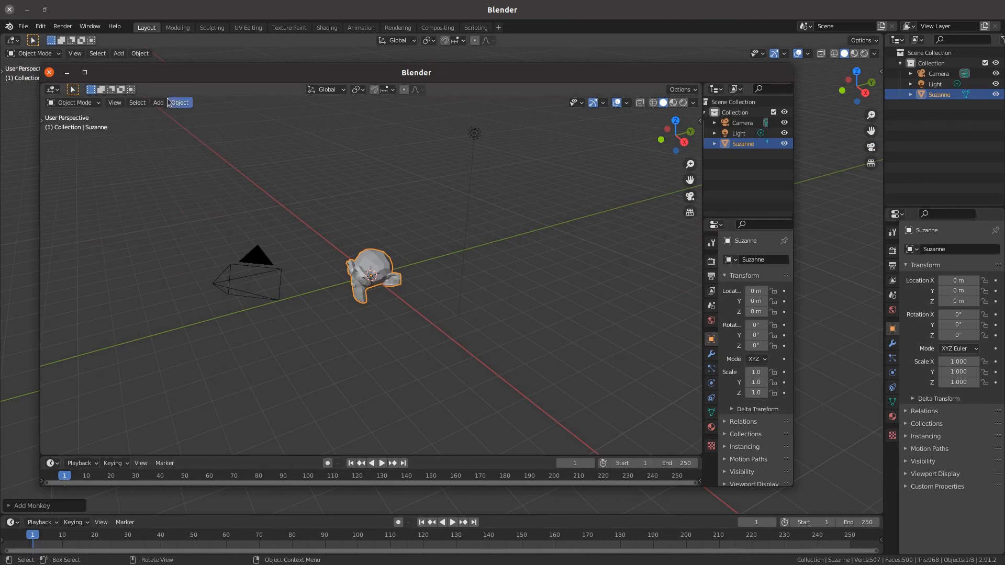
click(49, 72)
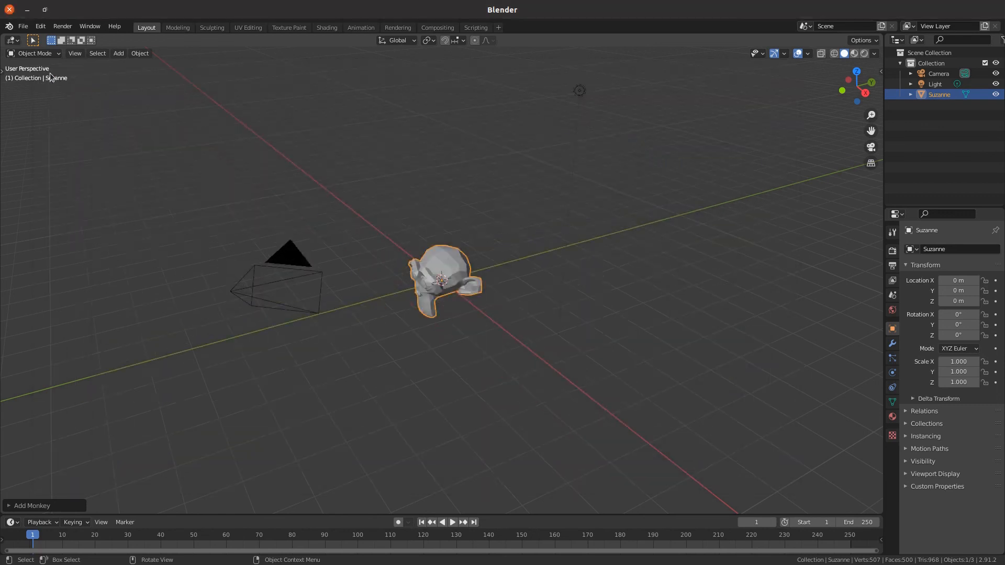
Step: Open a new main window and place it as a smaller floating window over the original one
click(93, 26)
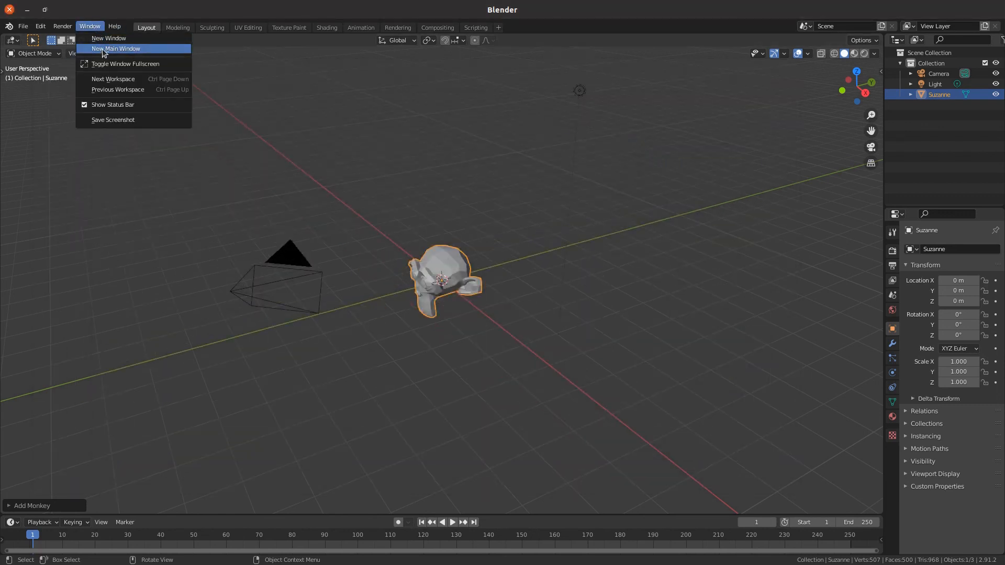
click(104, 49)
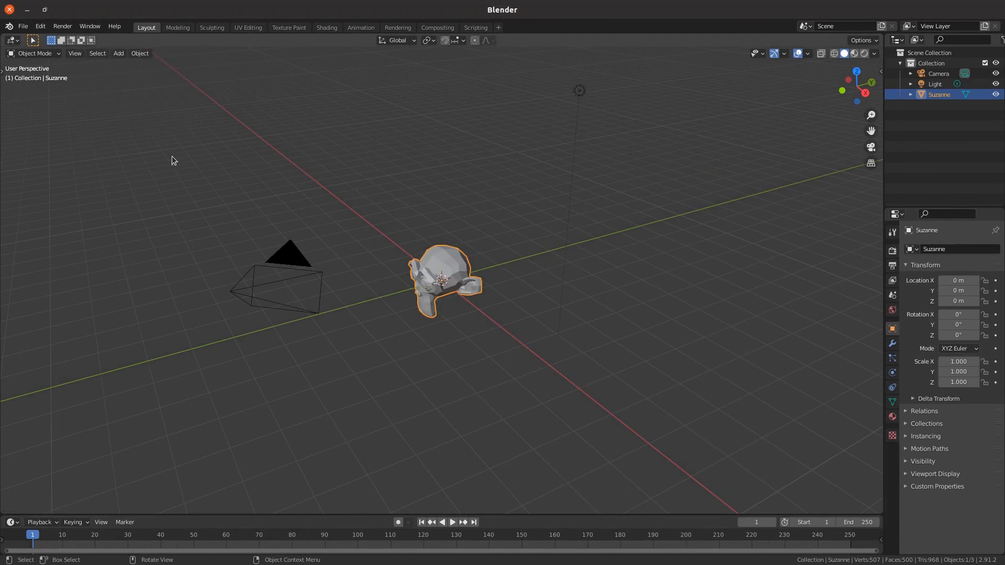
drag(249, 9, 313, 115)
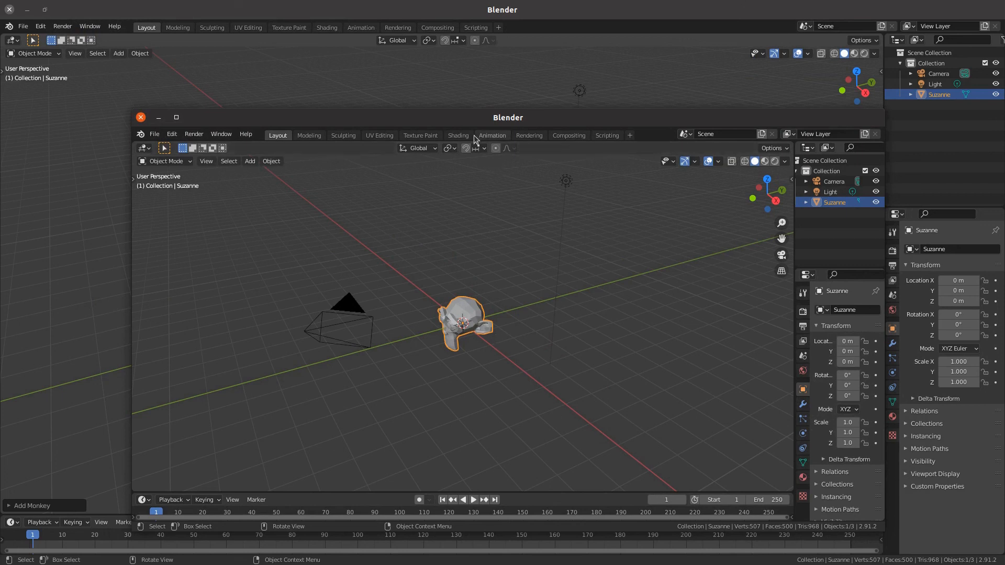
drag(469, 120, 437, 120)
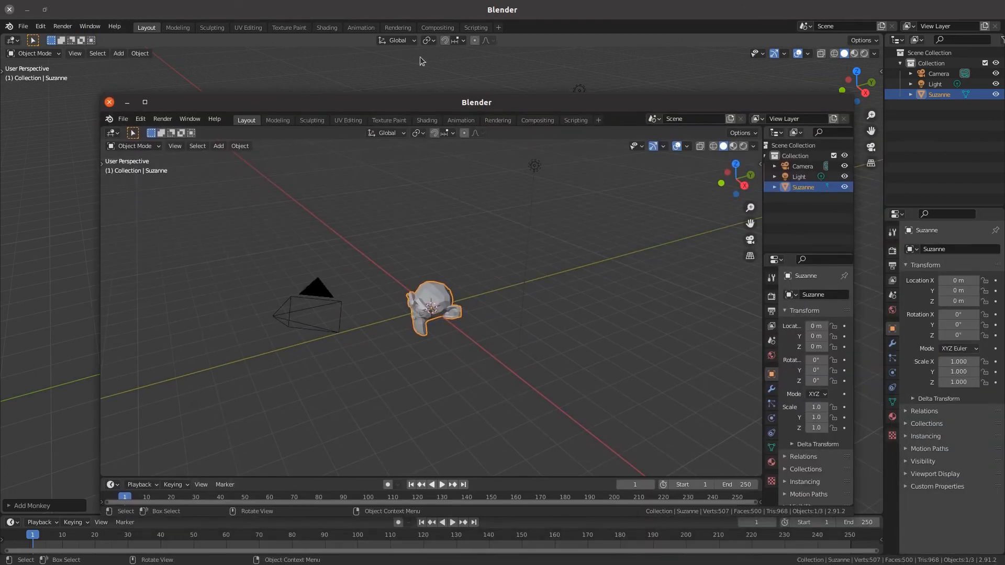